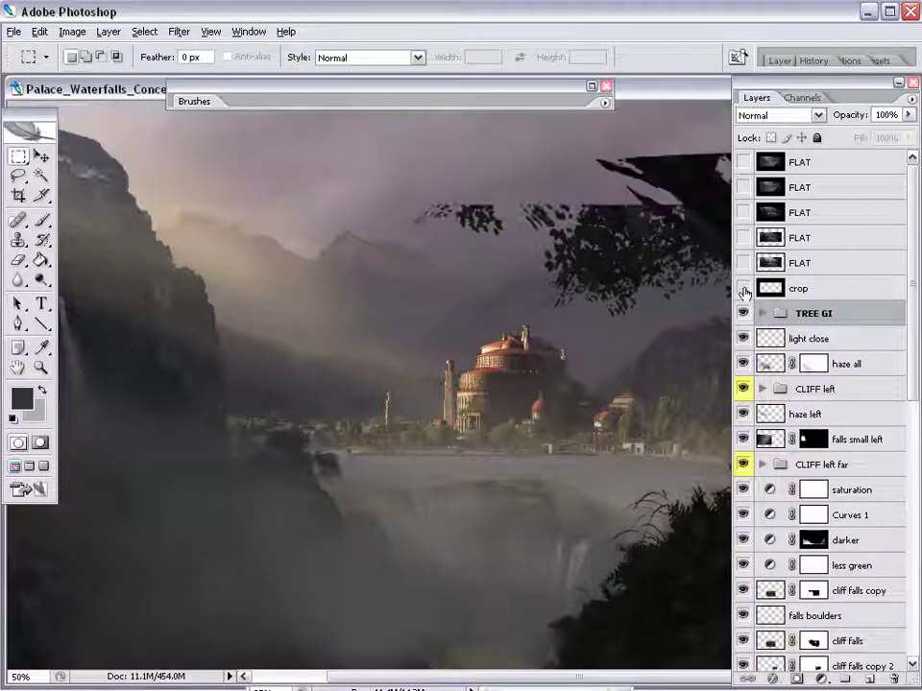
# Duplicate the image with merged layers only and flatten the resulting copy.
pyautogui.click(72, 32)
pyautogui.click(88, 98)
pyautogui.click(503, 247)
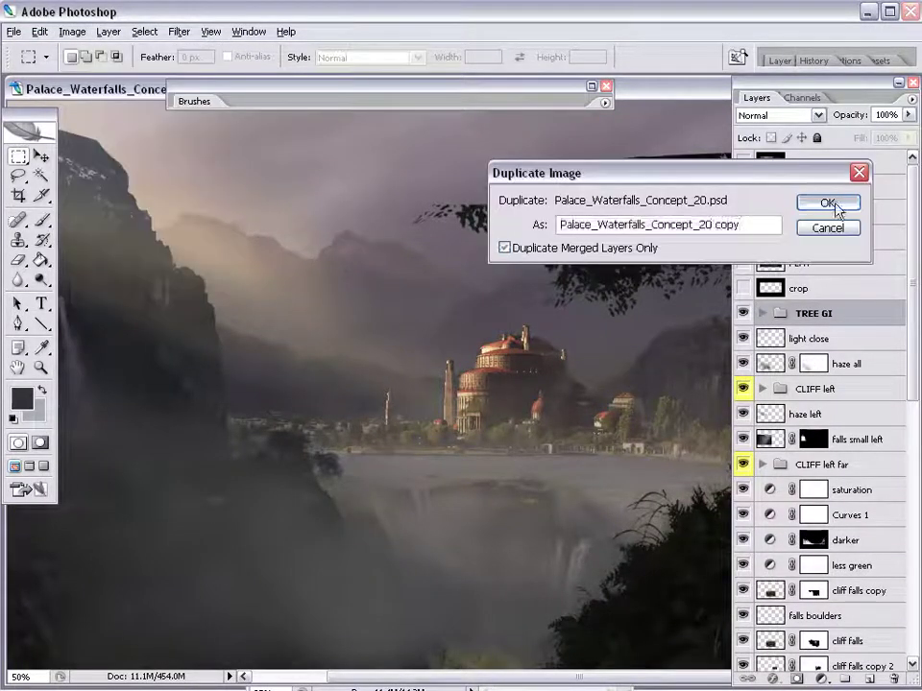
pyautogui.click(823, 202)
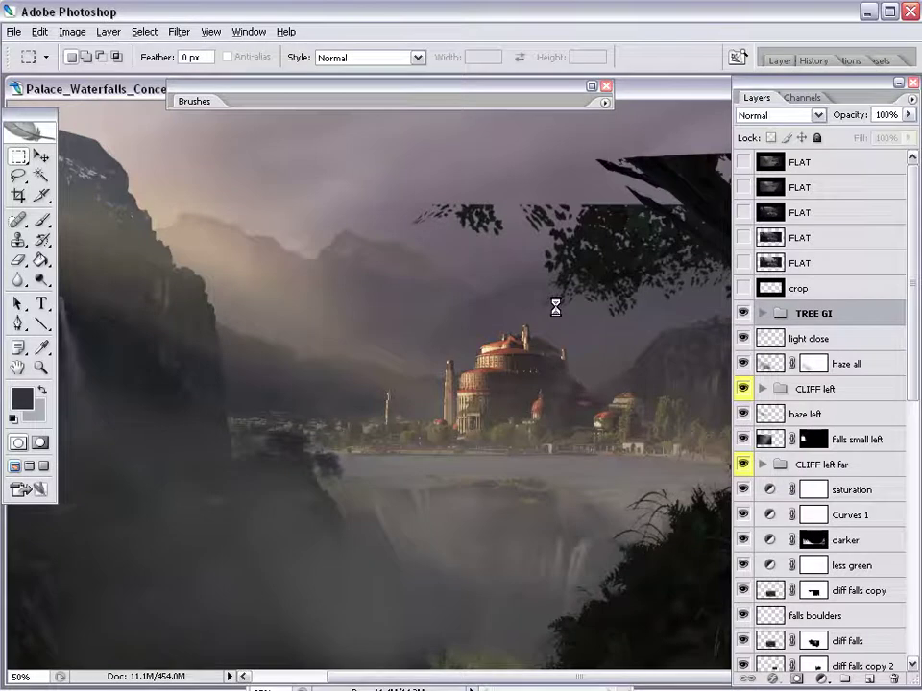
pyautogui.click(912, 101)
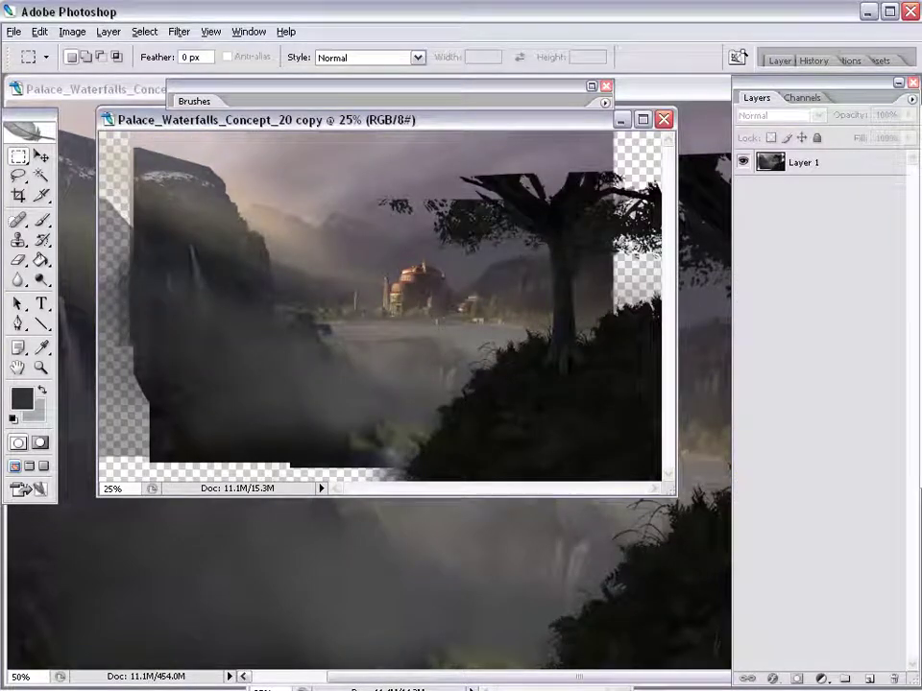
# Convert the copy's background into a regular layer and rename it "reflect".
pyautogui.doubleClick(806, 167)
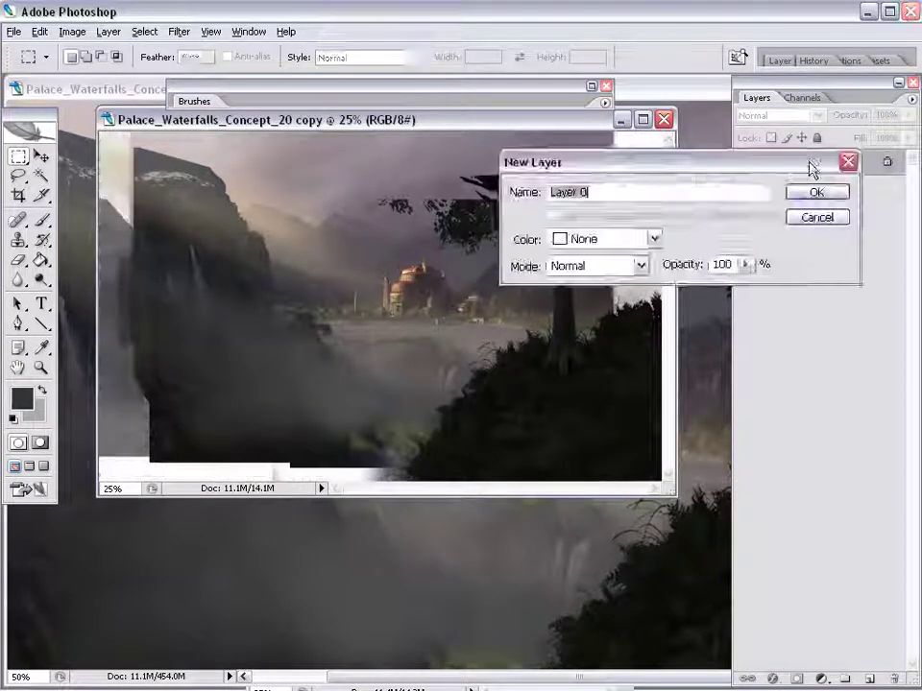
pyautogui.press('Return')
pyautogui.moveTo(578, 121); pyautogui.dragTo(572, 241)
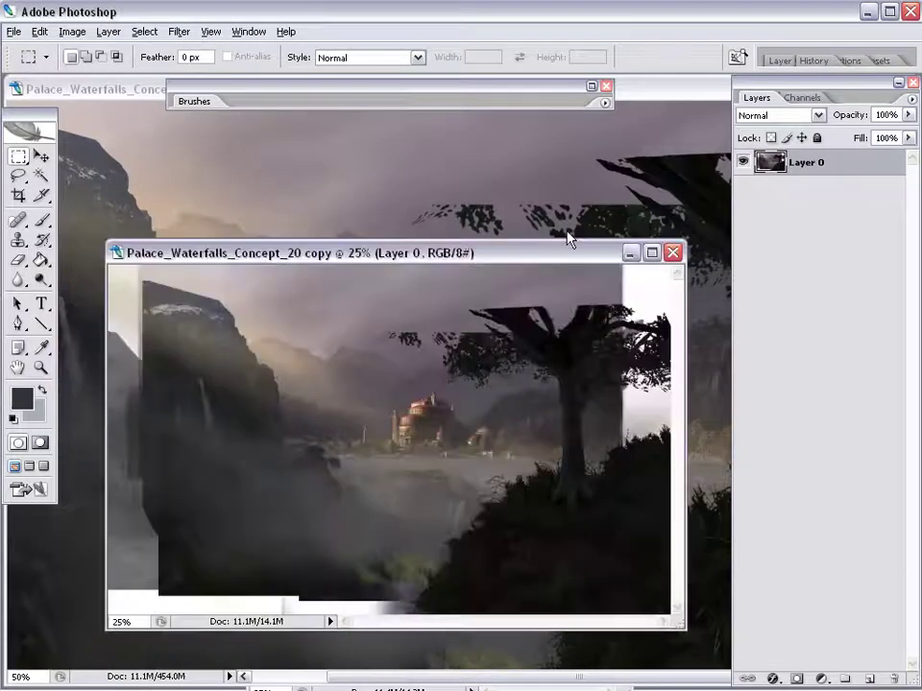
pyautogui.doubleClick(806, 164)
pyautogui.write('reflect')
pyautogui.press('Return')
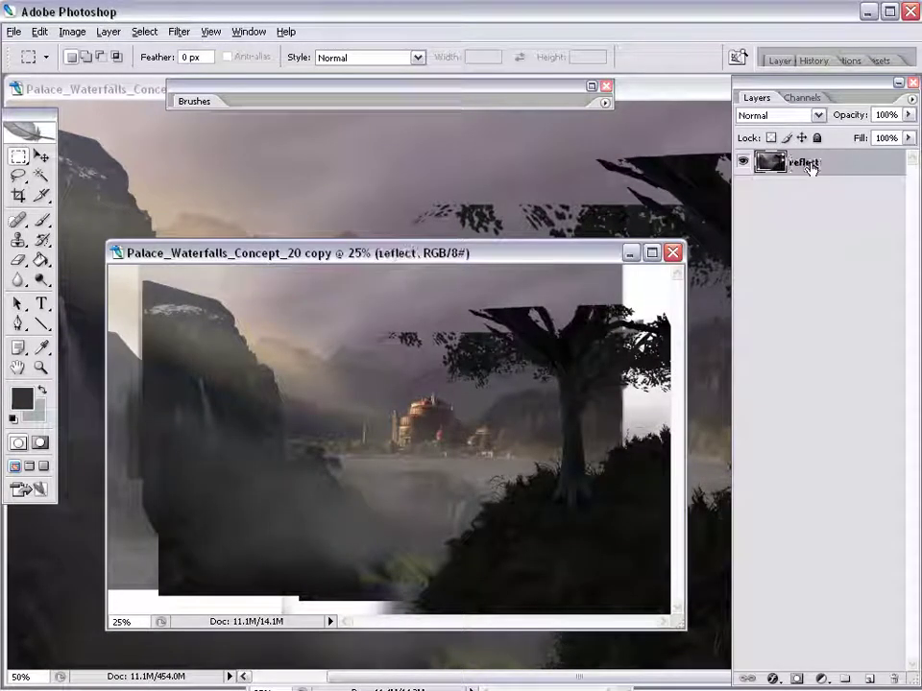
# Return to the original Palace_Waterfalls_Concept_20 document, show the crop layer and expand the shoreline group.
pyautogui.hotkey('ctrl', 'Tab')
pyautogui.click(743, 289)
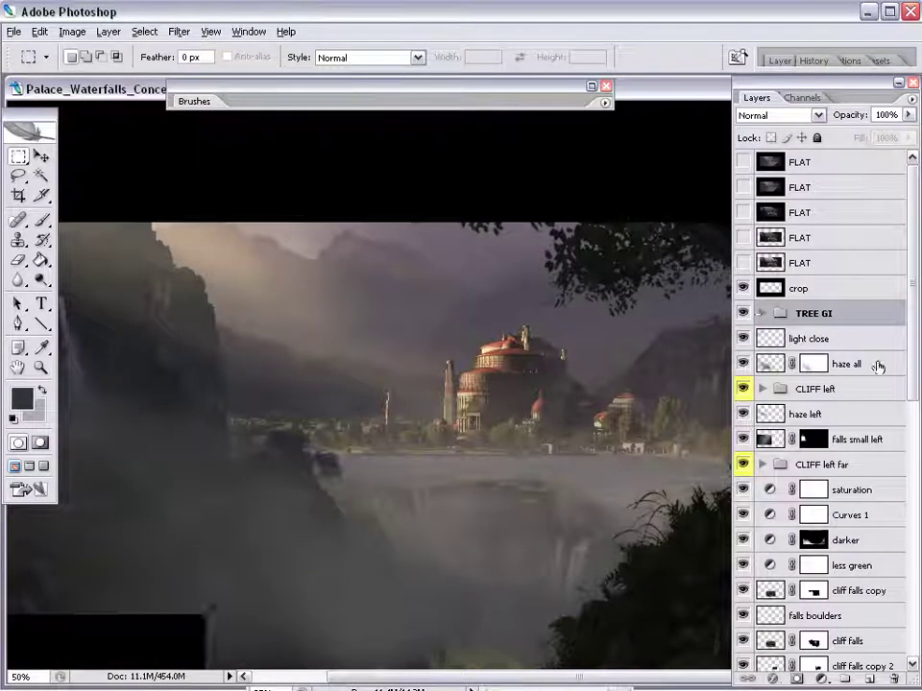
pyautogui.moveTo(909, 361); pyautogui.dragTo(900, 508)
pyautogui.click(762, 566)
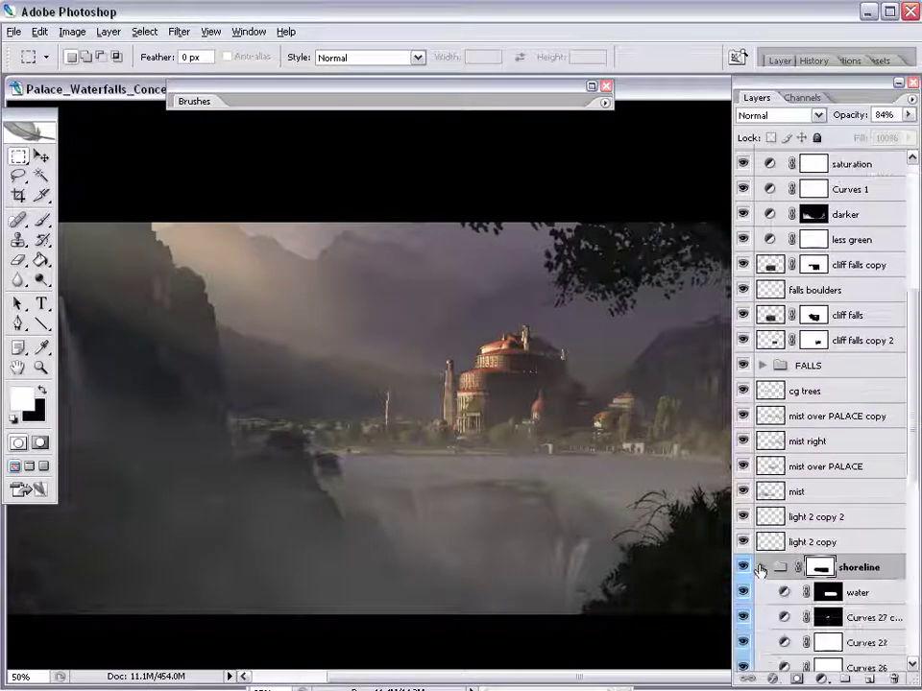
pyautogui.scroll(-3, 759, 568)
pyautogui.scroll(-1, 761, 569)
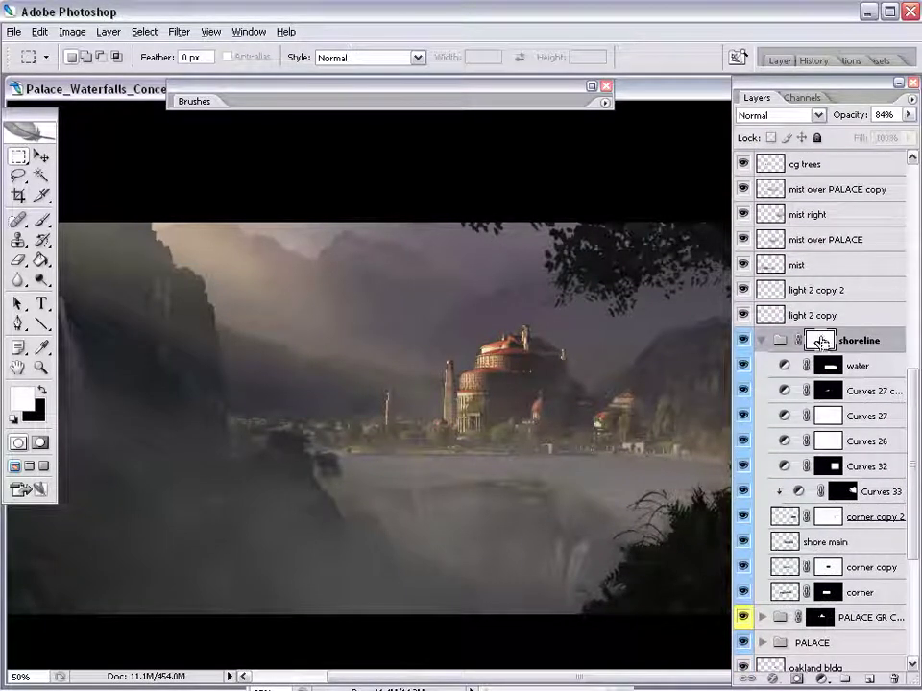
# Bring the reflect layer from the merged copy into the shoreline group, directly above the water layer.
pyautogui.click(784, 365)
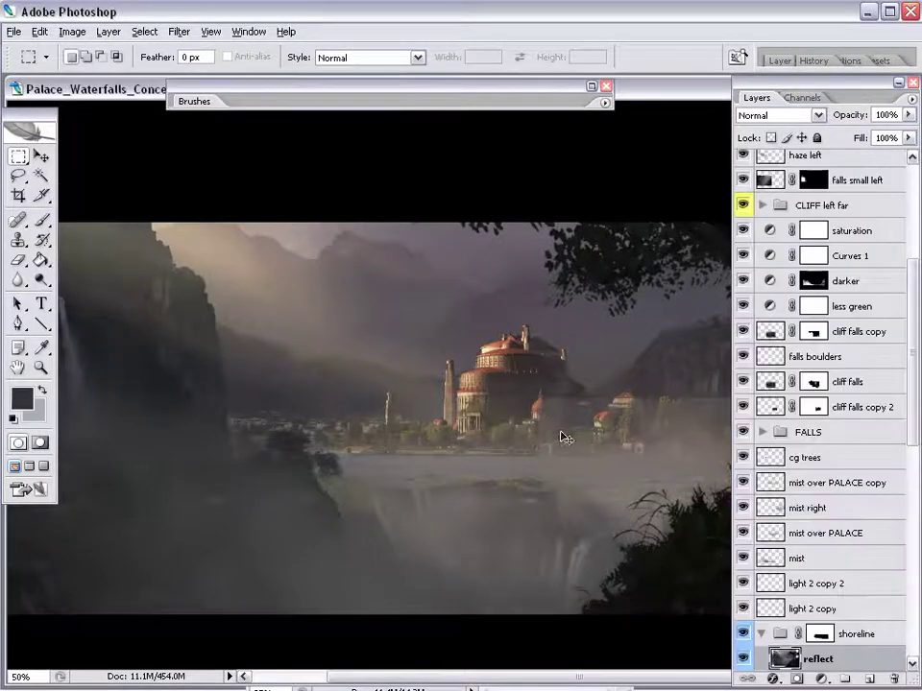
pyautogui.scroll(-4, 812, 564)
pyautogui.scroll(-2, 793, 555)
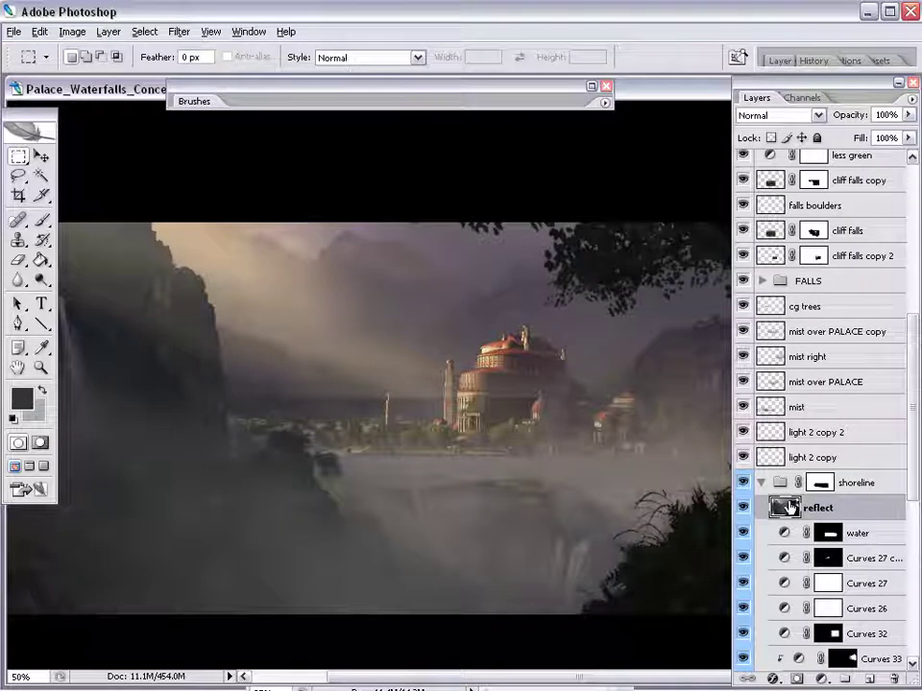
pyautogui.press('z')
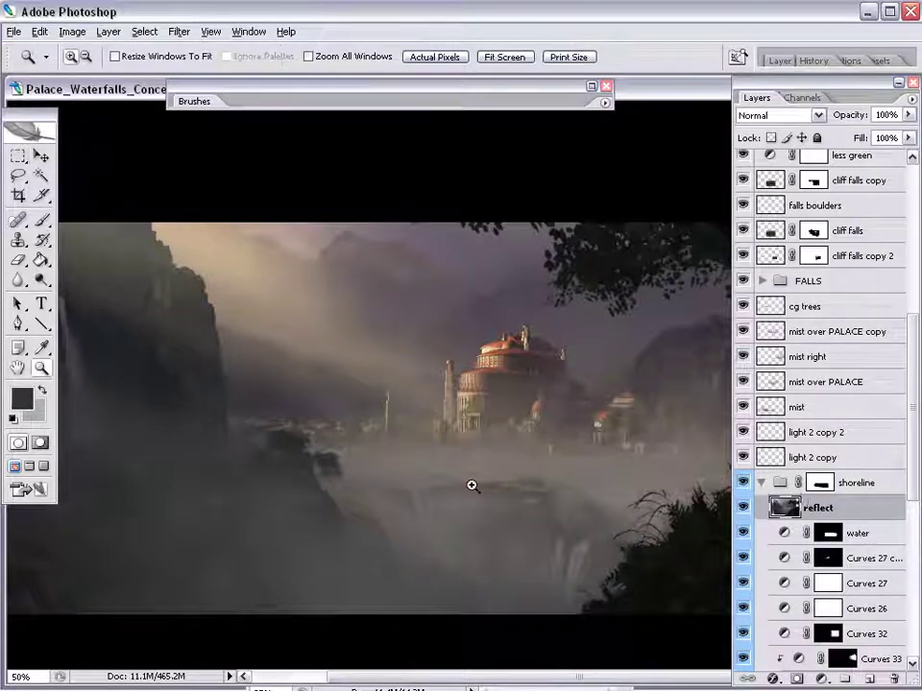
pyautogui.moveTo(472, 486); pyautogui.dragTo(403, 445)
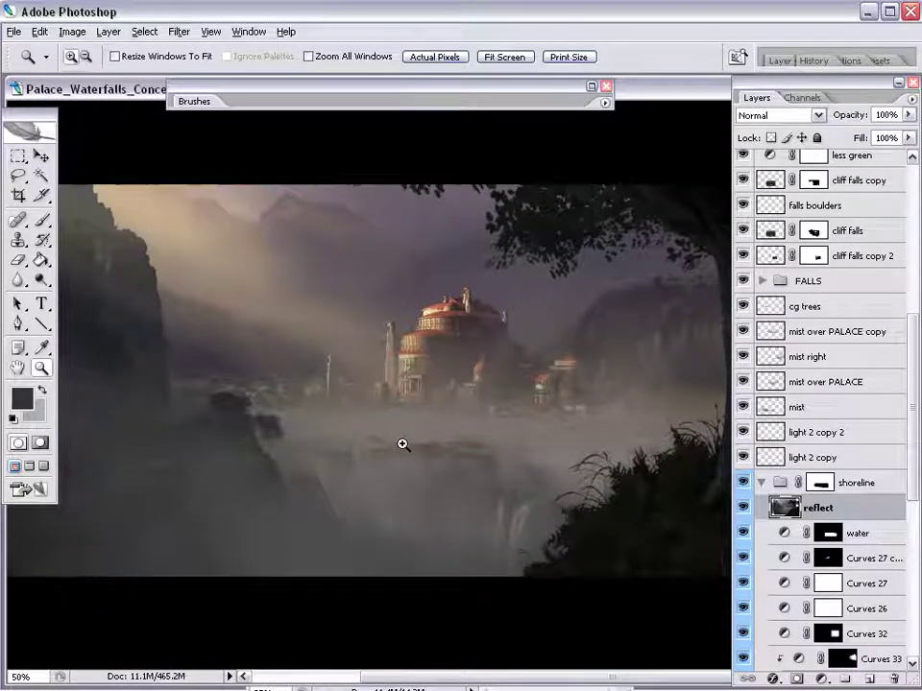
pyautogui.click(39, 32)
pyautogui.moveTo(216, 319)
pyautogui.click(296, 372)
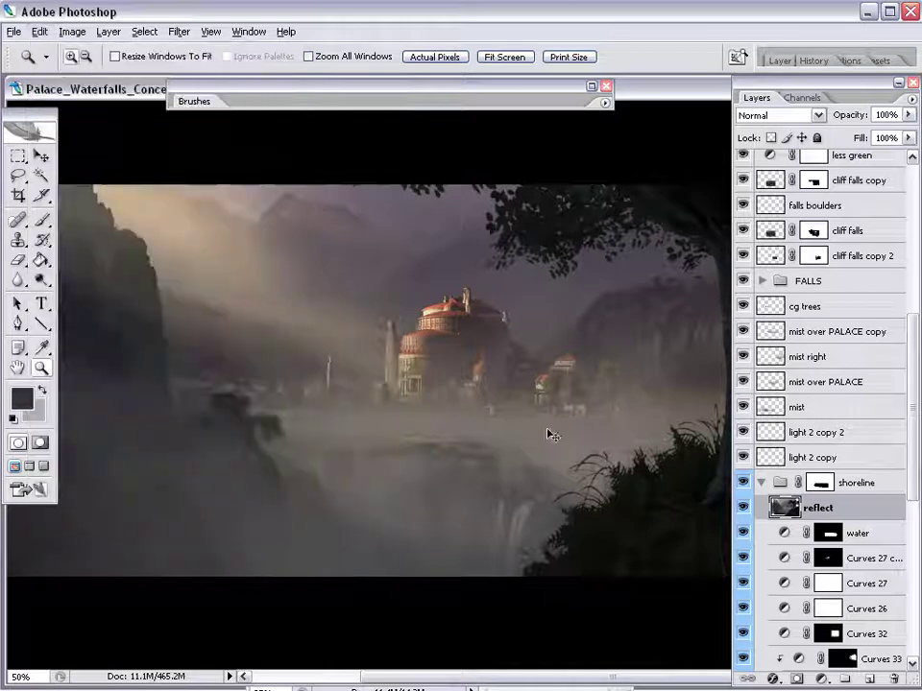
# Place a single horizontal guide along the far shoreline below the palace, using the rulers and hiding them when done.
pyautogui.hotkey('ctrl', 'r')
pyautogui.moveTo(125, 107); pyautogui.dragTo(251, 429)
pyautogui.moveTo(317, 106); pyautogui.dragTo(546, 396)
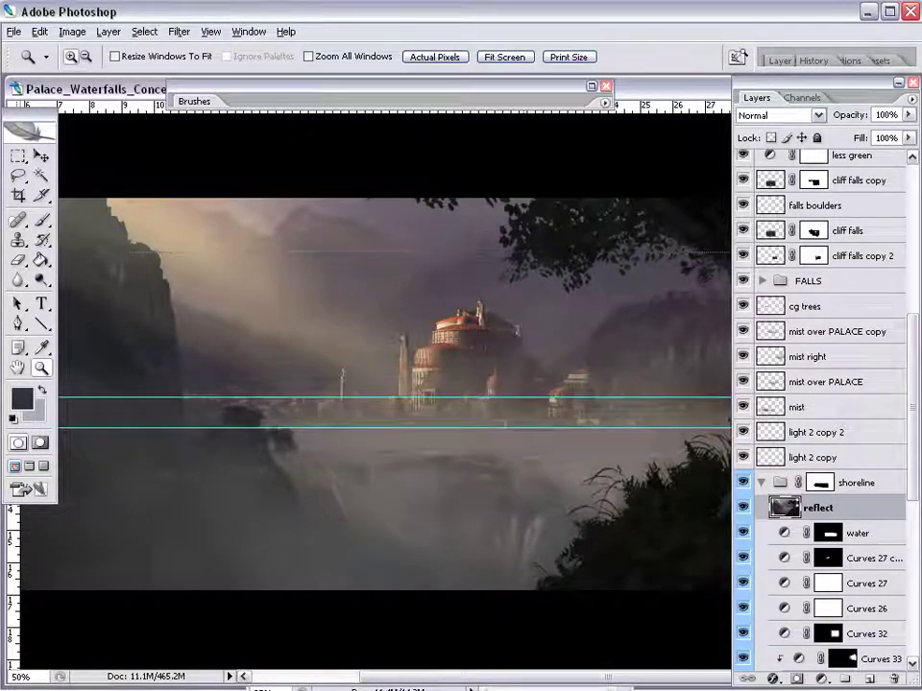
pyautogui.moveTo(457, 251); pyautogui.dragTo(373, 111)
pyautogui.hotkey('ctrl', 'r')
# Flip the reflect layer vertically with Free Transform.
pyautogui.hotkey('ctrl', 't')
pyautogui.rightClick(317, 266)
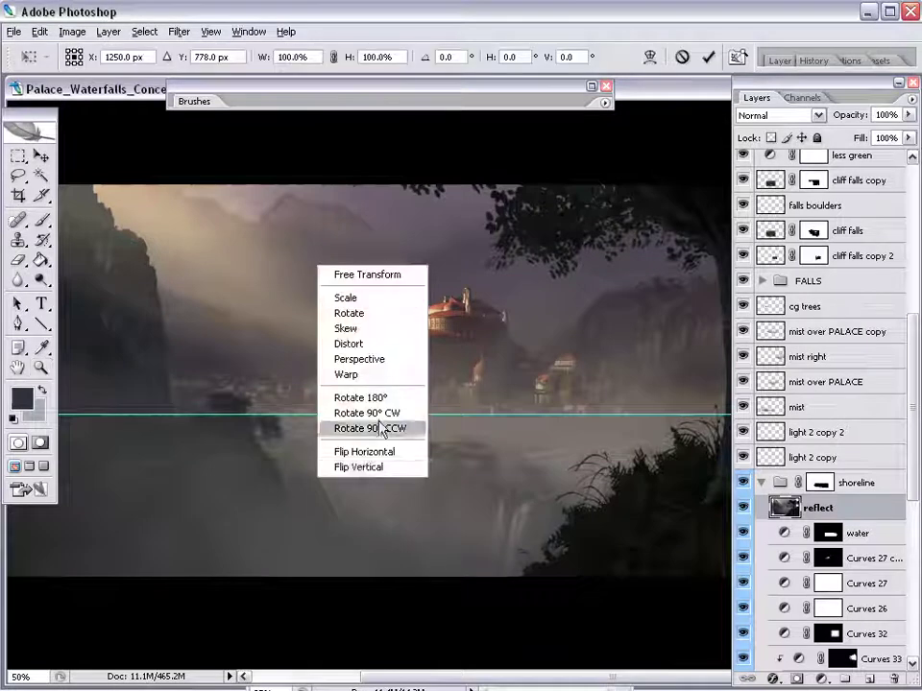
pyautogui.click(358, 467)
pyautogui.press('Return')
# Move the flipped reflect layer down until its mirrored shoreline meets the guide.
pyautogui.press('z')
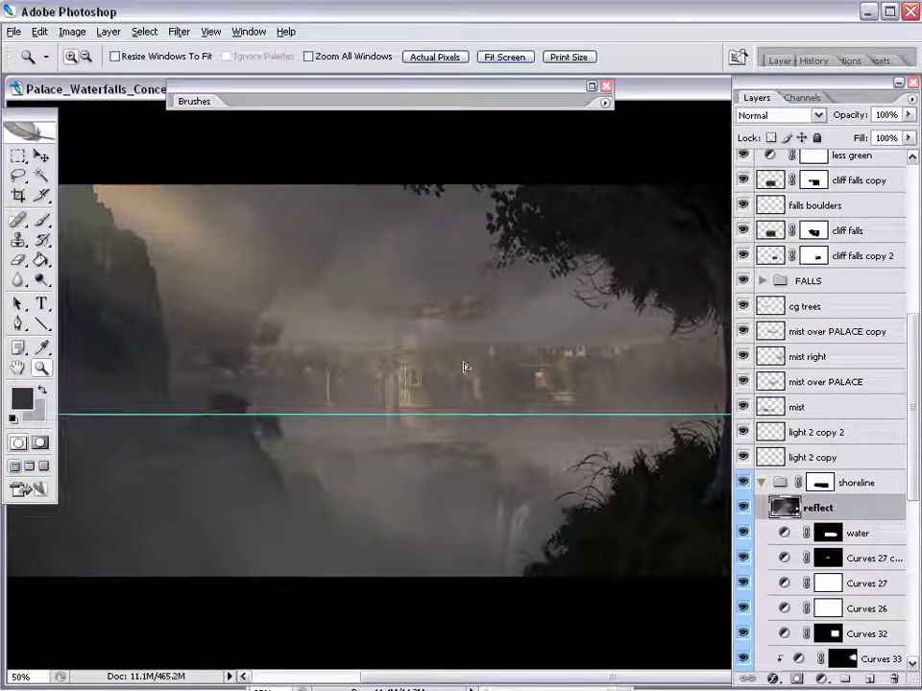
pyautogui.moveTo(464, 367); pyautogui.dragTo(465, 424)
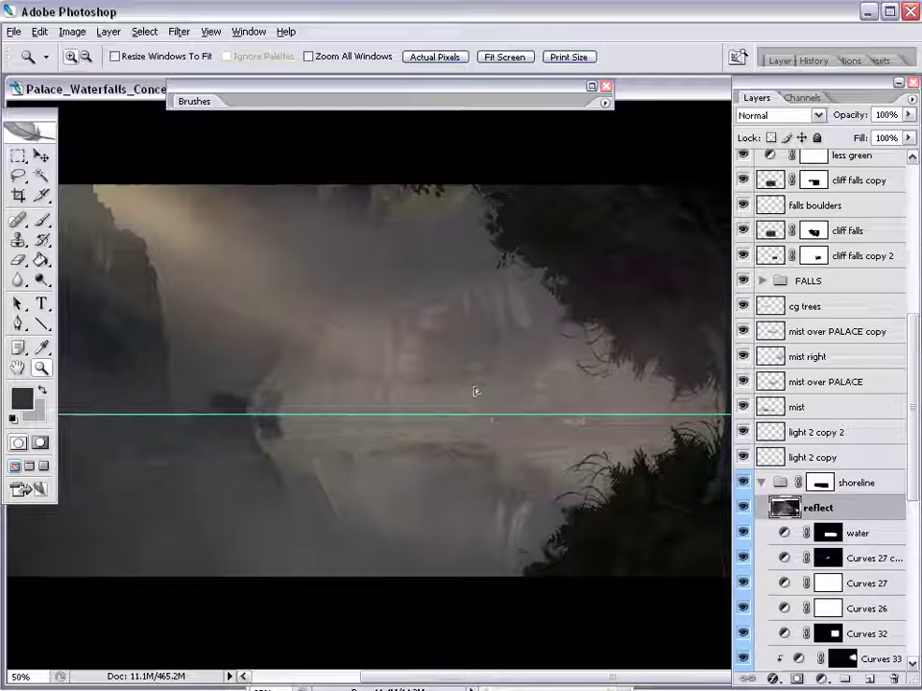
pyautogui.moveTo(474, 382); pyautogui.dragTo(474, 404)
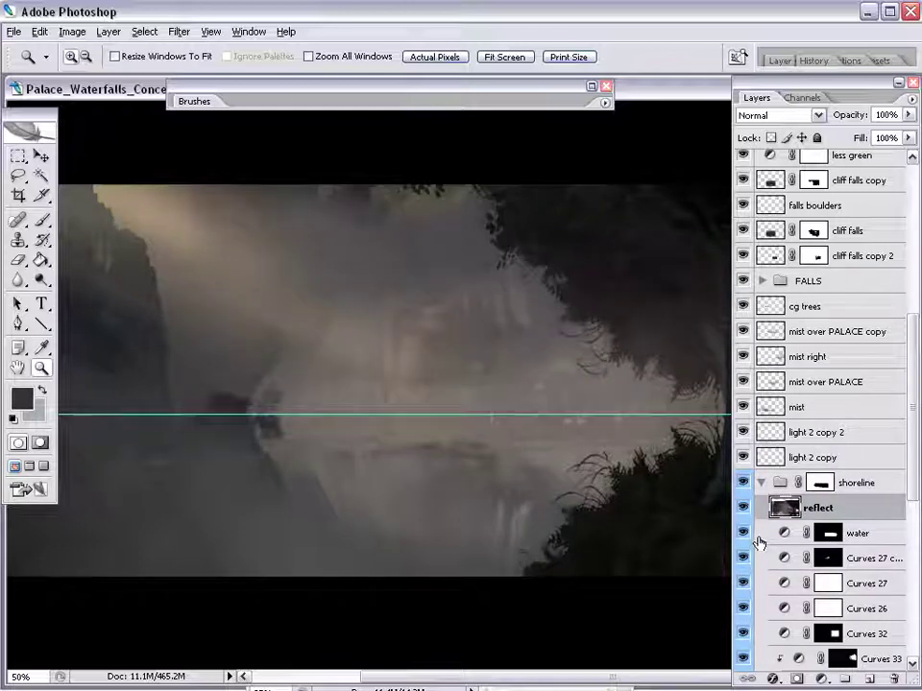
# Move the reflect layer out of the shoreline group so it sits directly above the group.
pyautogui.click(779, 488)
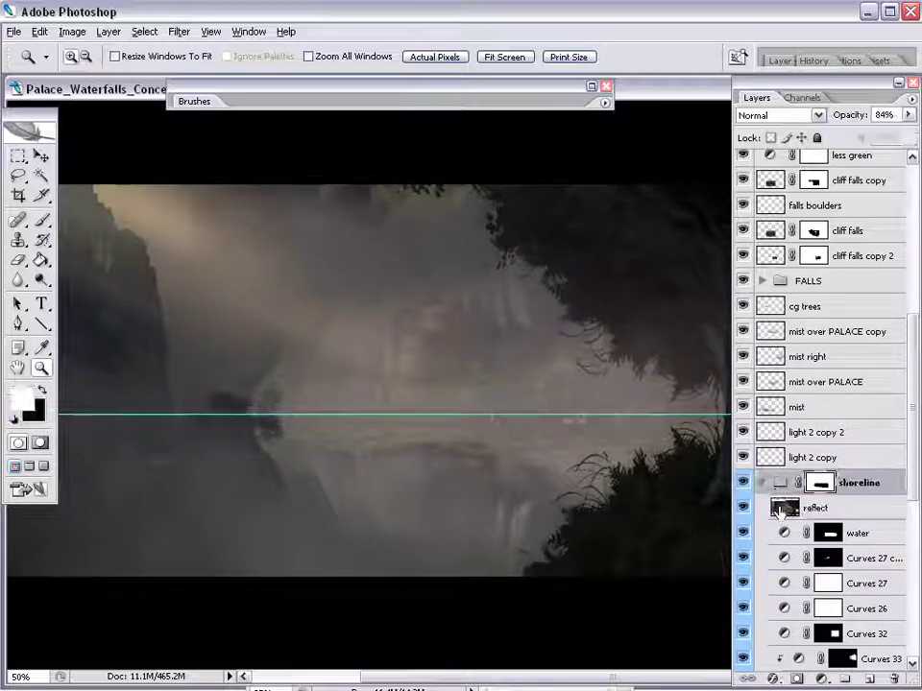
pyautogui.click(778, 509)
pyautogui.hotkey('ctrl', ']')
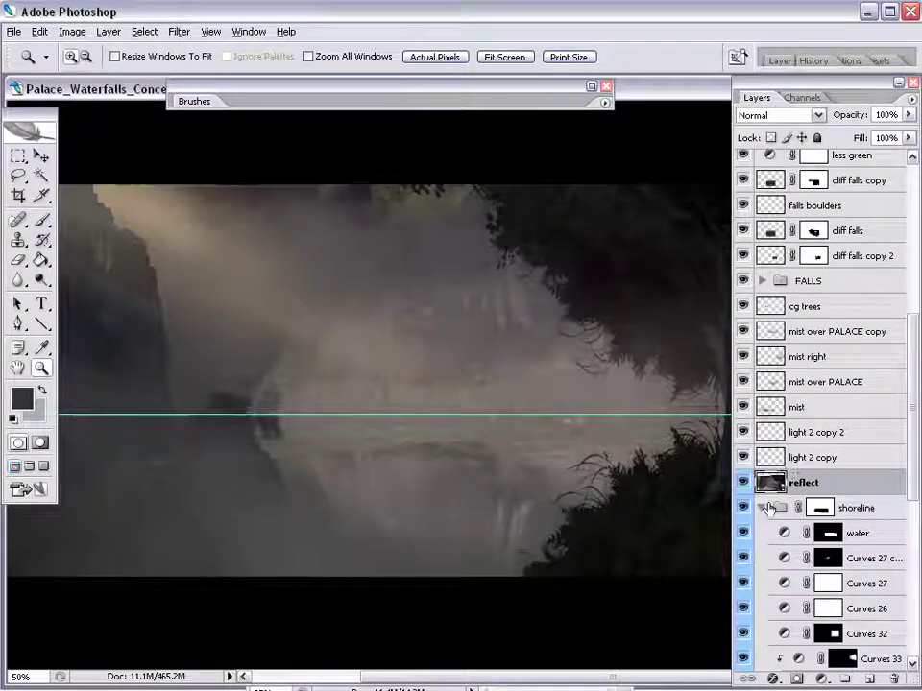
# View the reflect layer on its own against the guide, restore the other layers and hide reflect.
pyautogui.keyDown('alt'); pyautogui.click(743, 482); pyautogui.keyUp('alt')
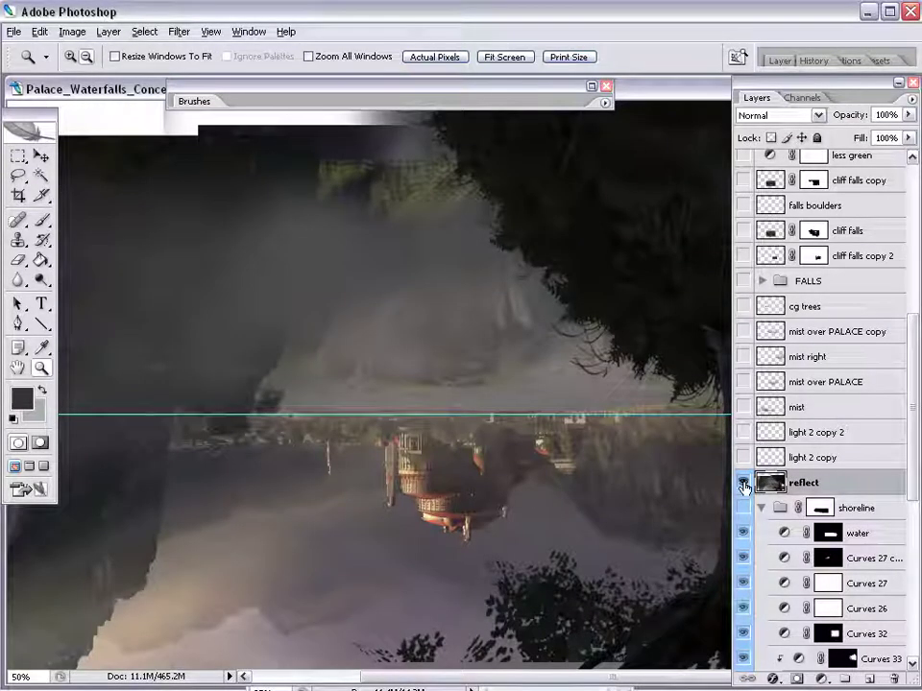
pyautogui.keyDown('alt'); pyautogui.click(743, 483); pyautogui.keyUp('alt')
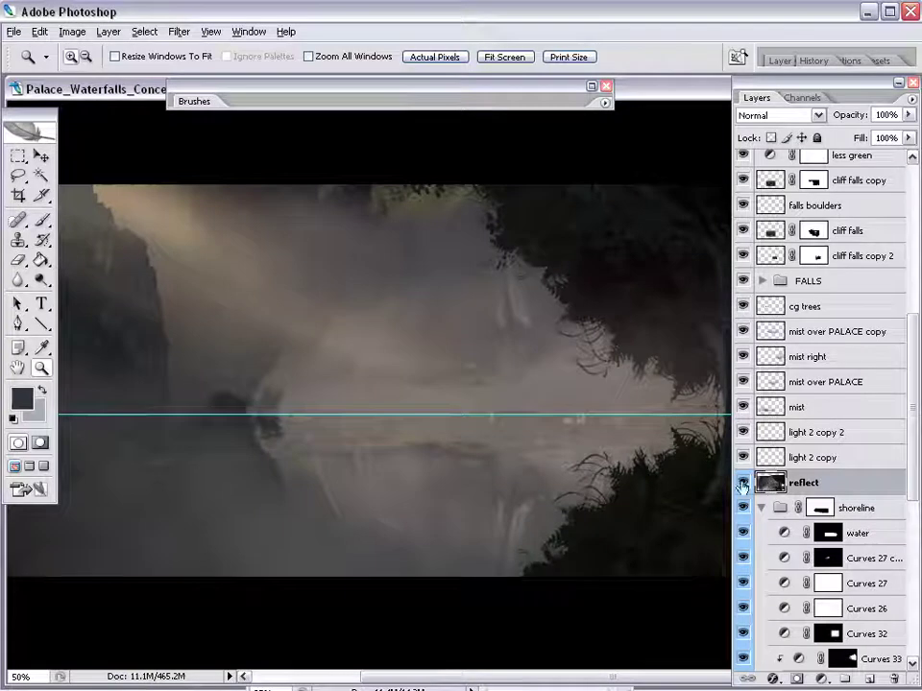
pyautogui.click(743, 482)
# Outline a long, thin strip of water along the shoreline below the palace with the Polygonal Lasso.
pyautogui.moveTo(637, 341); pyautogui.dragTo(191, 527)
pyautogui.press('l')
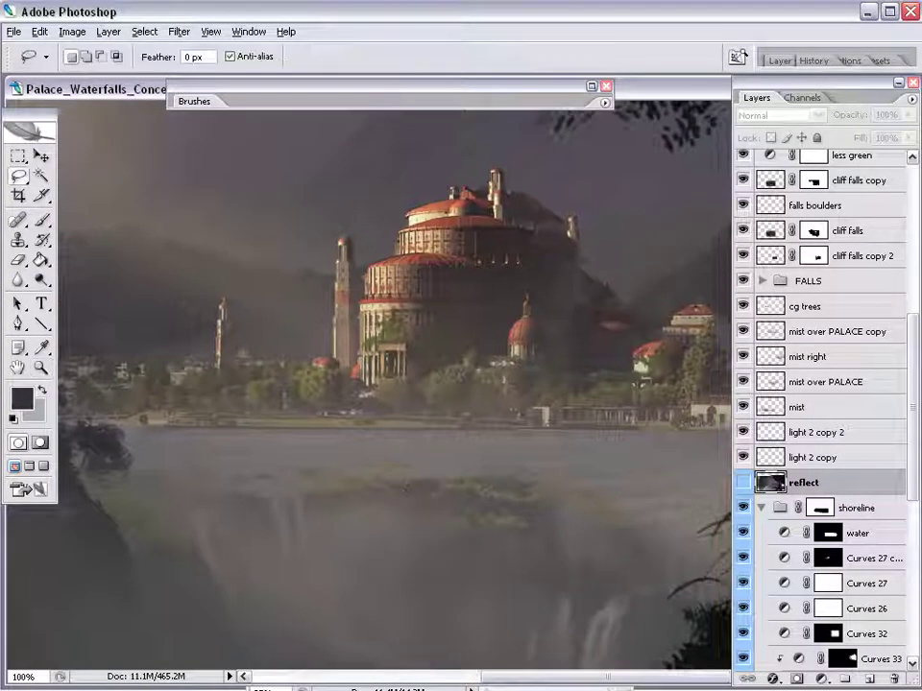
pyautogui.press('Tab')
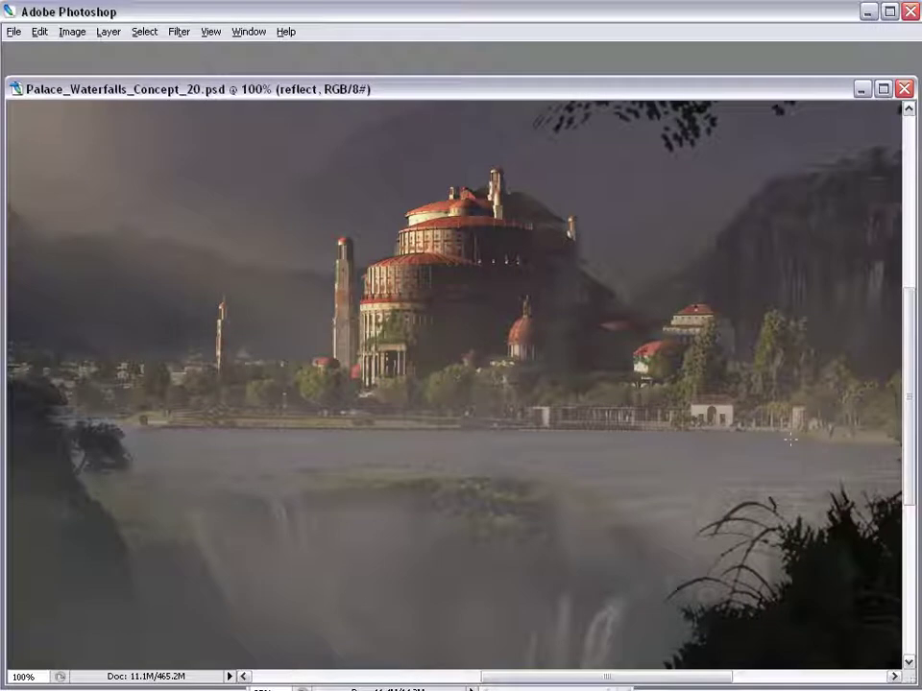
pyautogui.press('Tab')
pyautogui.moveTo(18, 176); pyautogui.dragTo(89, 191)
pyautogui.press('Tab')
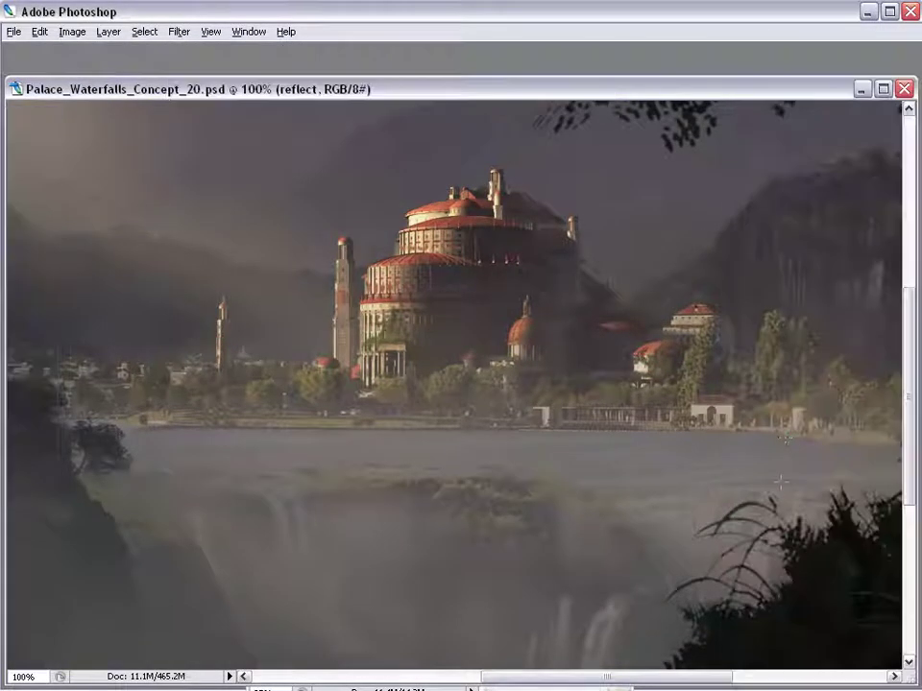
pyautogui.click(778, 436)
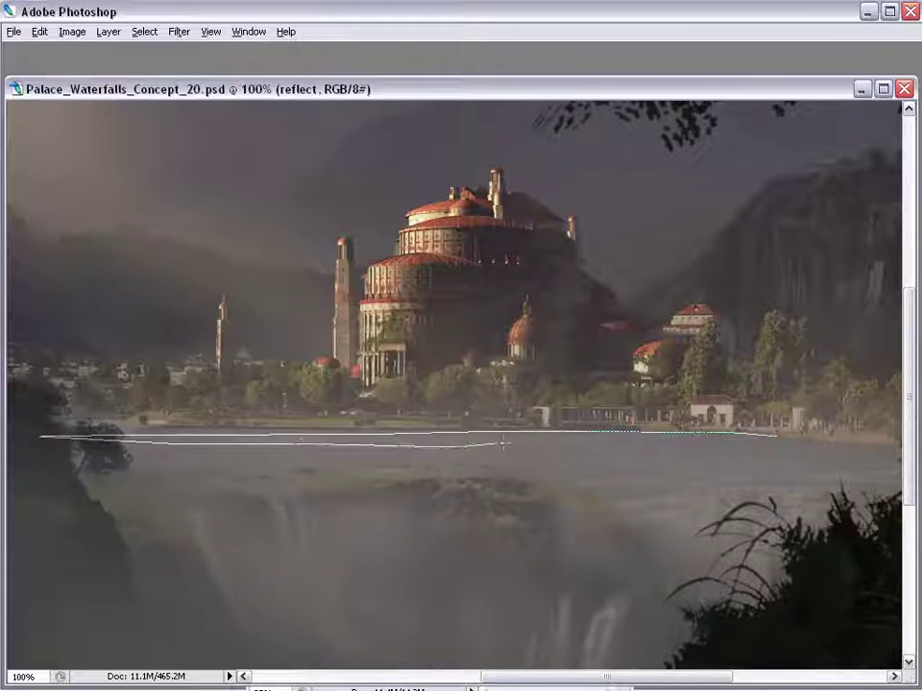
pyautogui.doubleClick(747, 438)
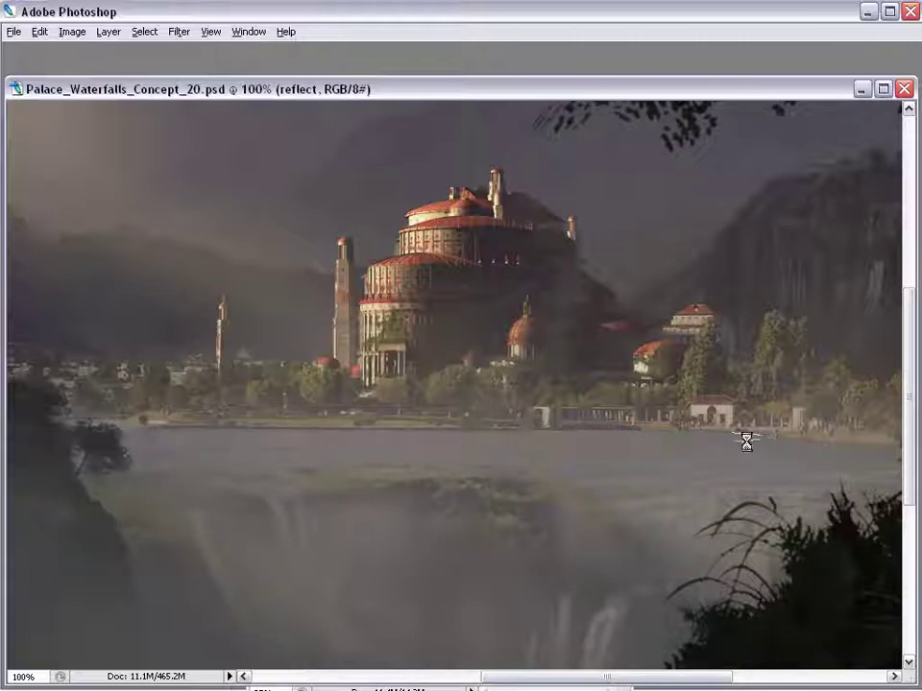
pyautogui.press('Tab')
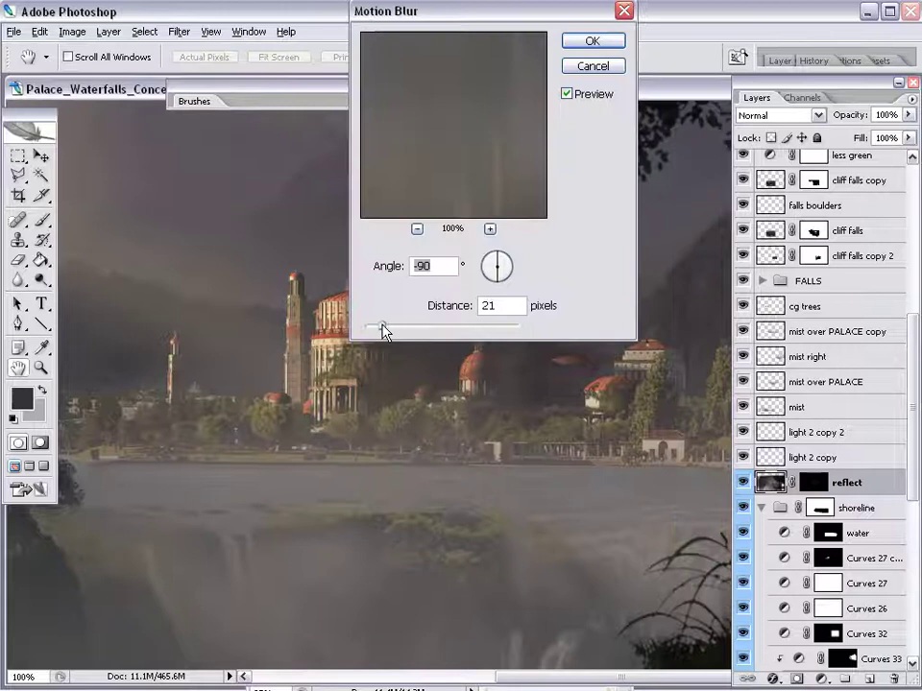
# Apply a Motion Blur to the reflect layer with an angle of -90° and a distance of 13 pixels.
pyautogui.moveTo(383, 332); pyautogui.dragTo(380, 331)
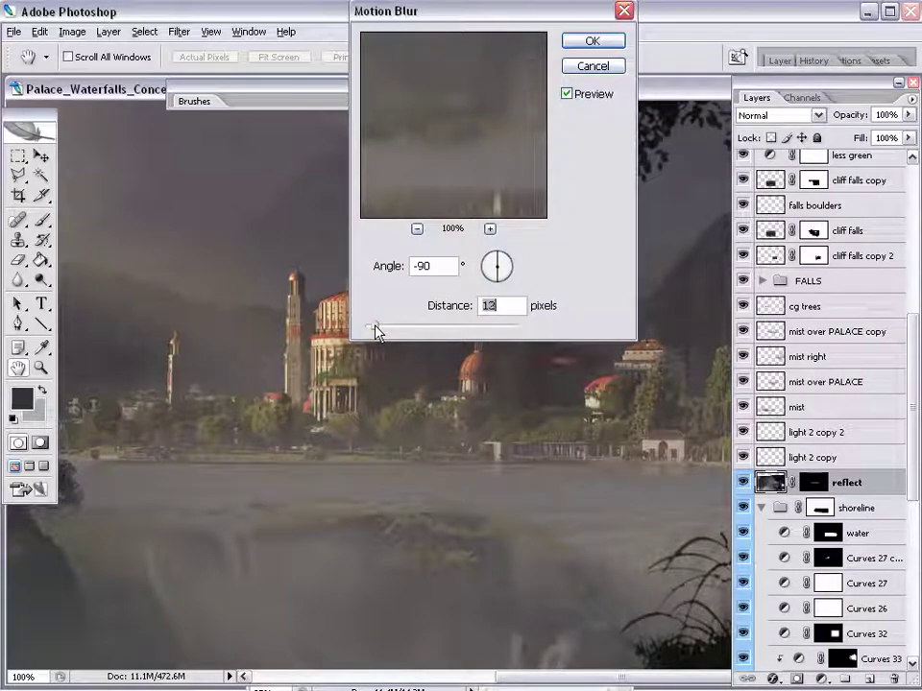
pyautogui.press('Return')
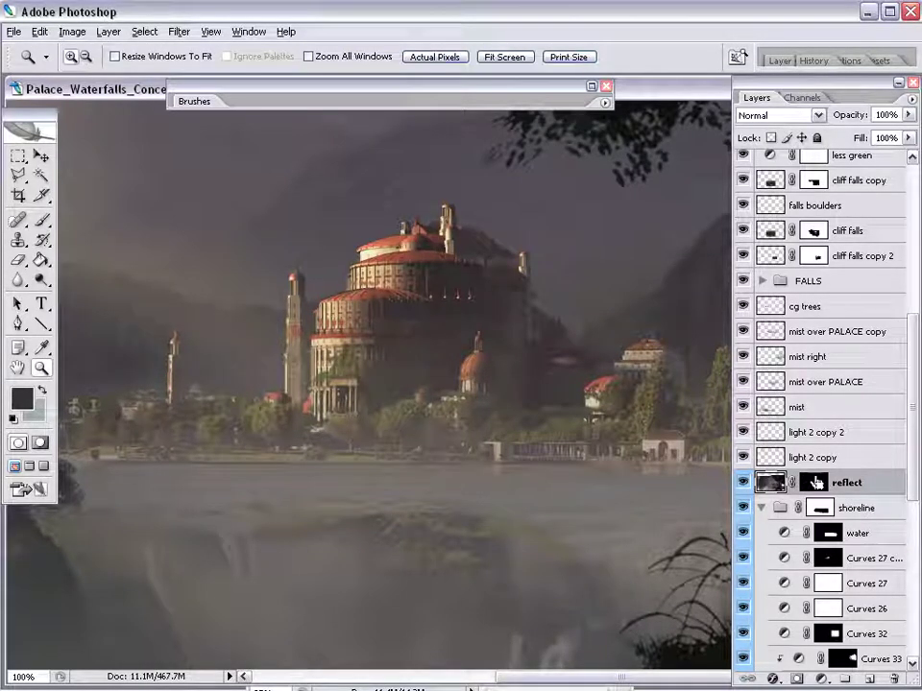
pyautogui.keyDown('ctrl'); pyautogui.click(816, 483); pyautogui.keyUp('ctrl')
pyautogui.hotkey('ctrl', 'd')
# Outline a narrow sliver of open water slightly below the shoreline, under the palace, with the Polygonal Lasso.
pyautogui.scroll(-2, 624, 485)
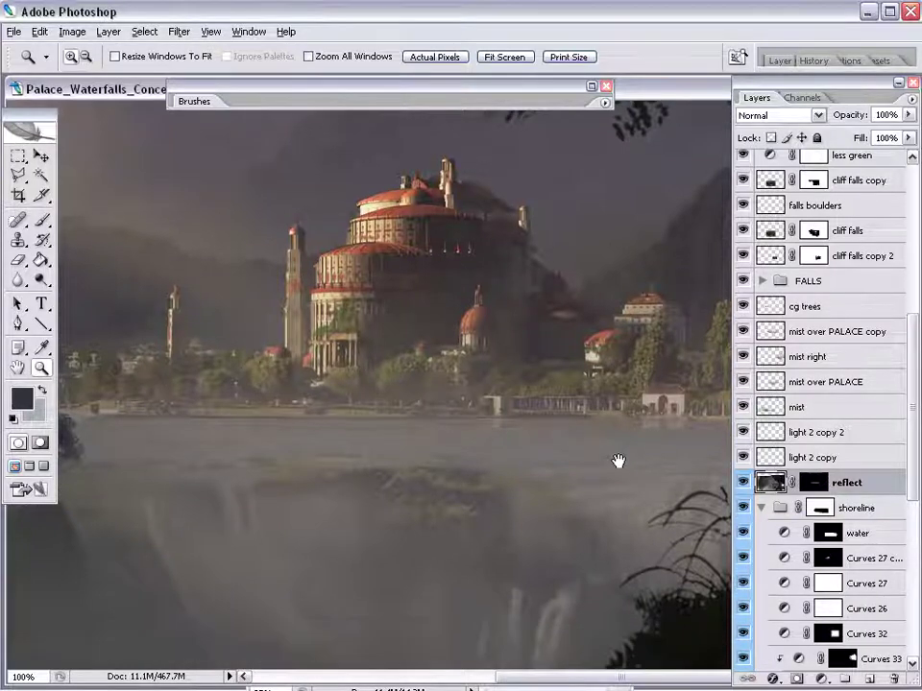
pyautogui.press('l')
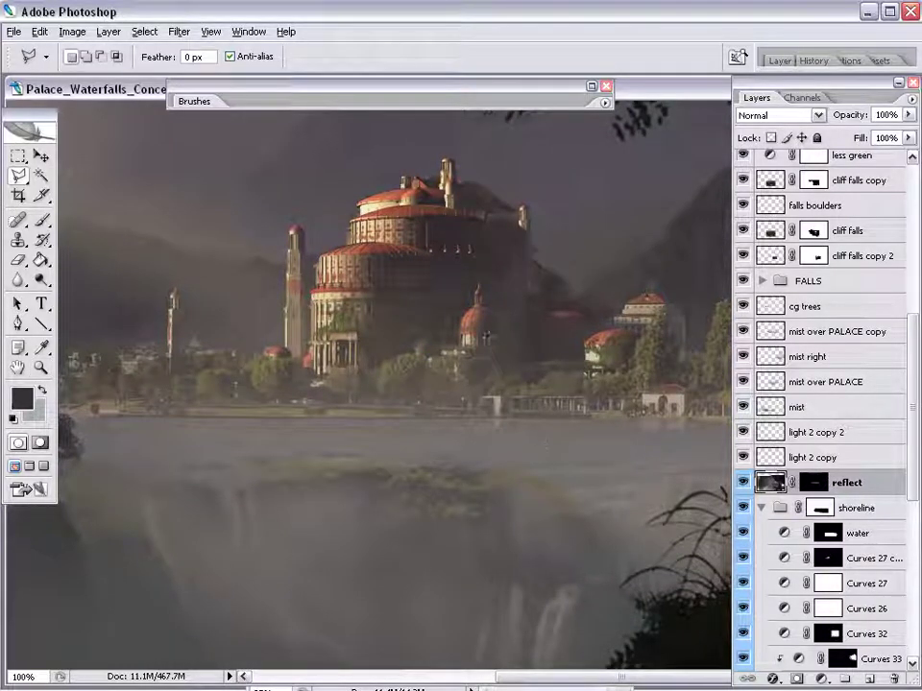
pyautogui.click(467, 440)
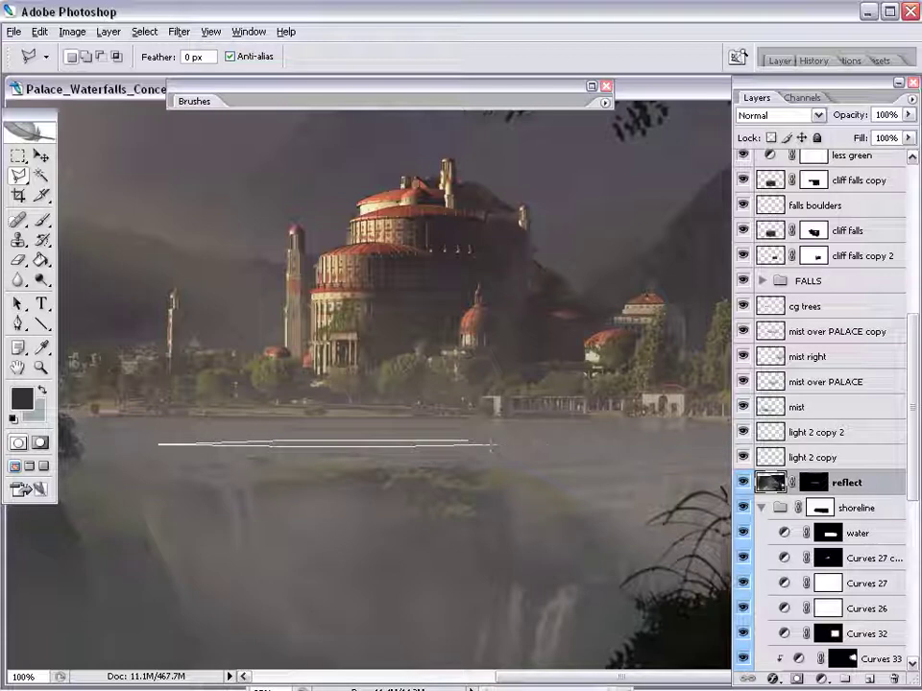
pyautogui.doubleClick(489, 444)
# Paint the outlined sliver white on the reflect layer's mask with a 60-pixel brush at 100% opacity.
pyautogui.click(813, 482)
pyautogui.press('d')
pyautogui.press('x')
pyautogui.press('b')
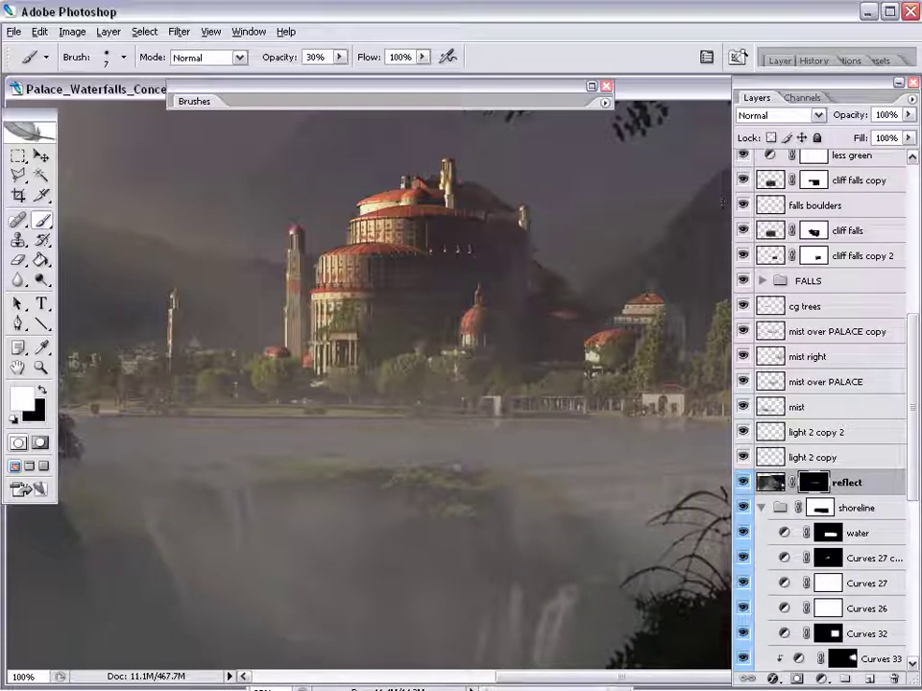
pyautogui.press(']')
pyautogui.press('0')
pyautogui.moveTo(475, 477)
pyautogui.mouseDown()
pyautogui.moveTo(510, 408)
pyautogui.moveTo(395, 453)
pyautogui.moveTo(331, 453)
pyautogui.moveTo(259, 436)
pyautogui.moveTo(135, 463)
pyautogui.moveTo(168, 439)
pyautogui.moveTo(638, 418)
pyautogui.mouseUp()
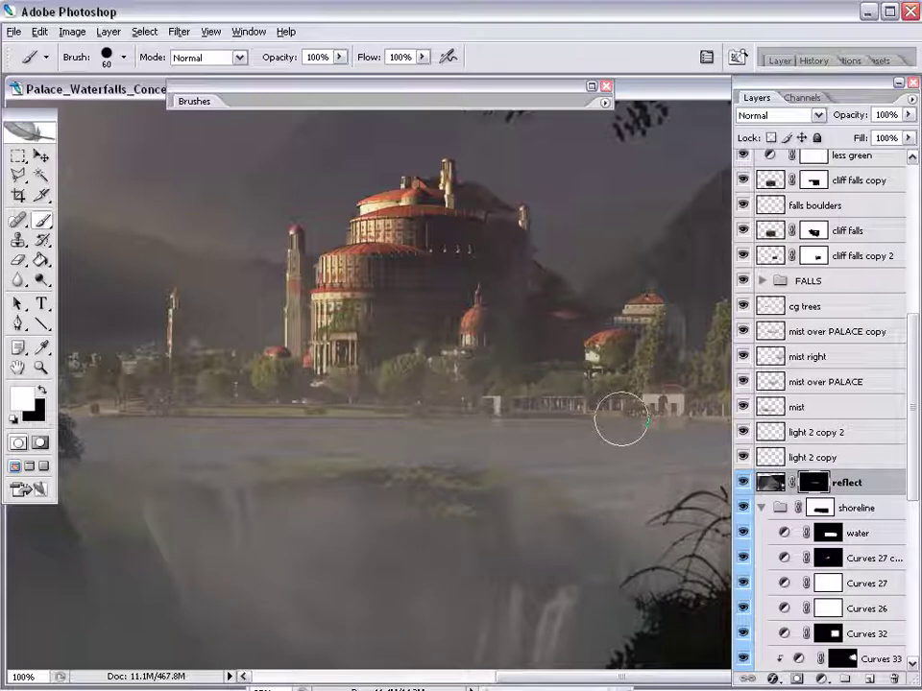
# Unlink the reflect layer's mask and enclose the mask's lower white sliver in a rectangular marquee selection.
pyautogui.click(771, 483)
pyautogui.click(791, 483)
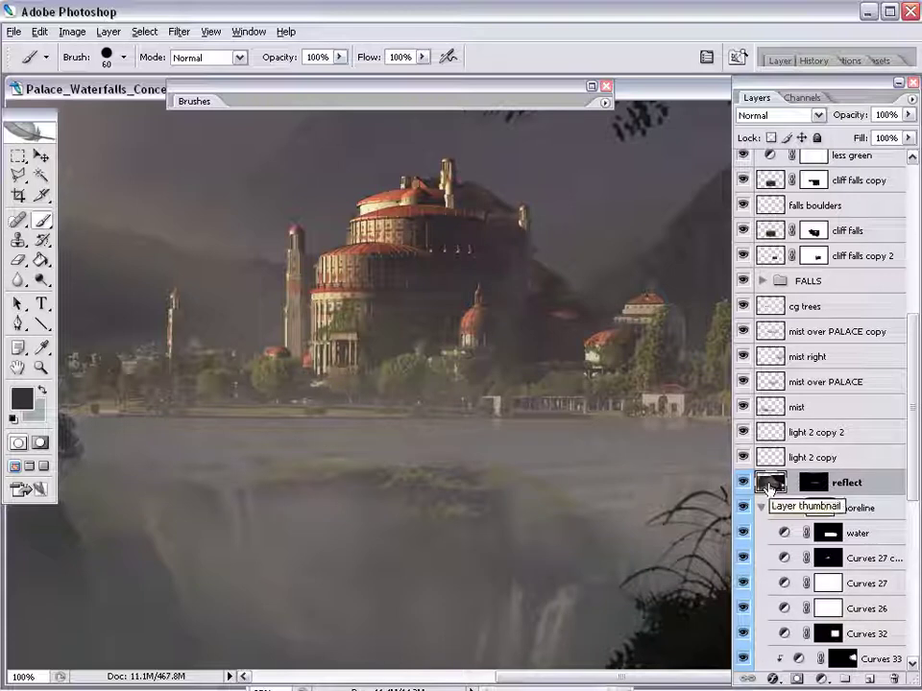
pyautogui.press('m')
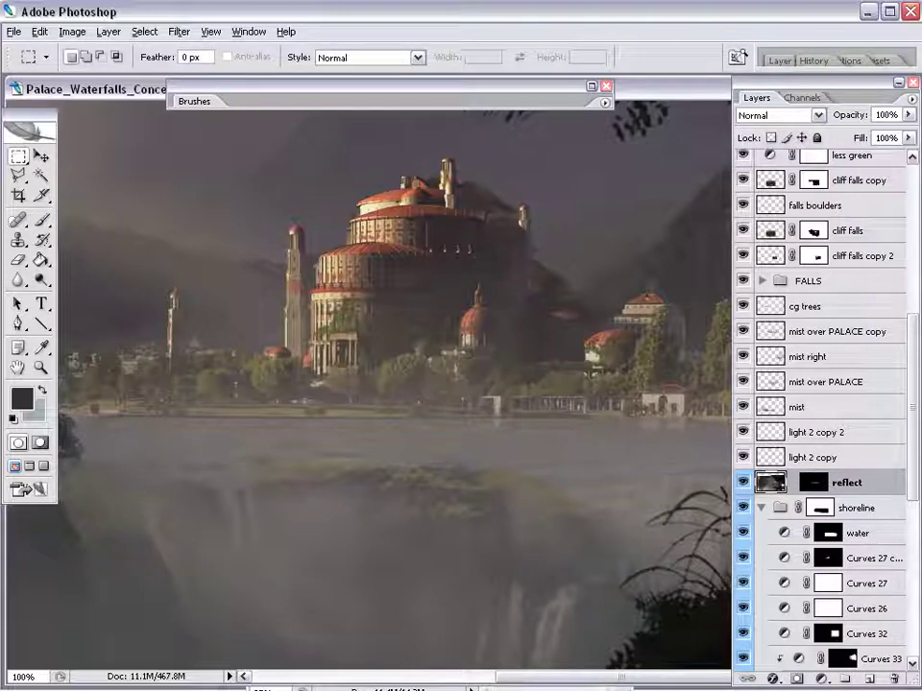
pyautogui.keyDown('alt'); pyautogui.click(814, 481); pyautogui.keyUp('alt')
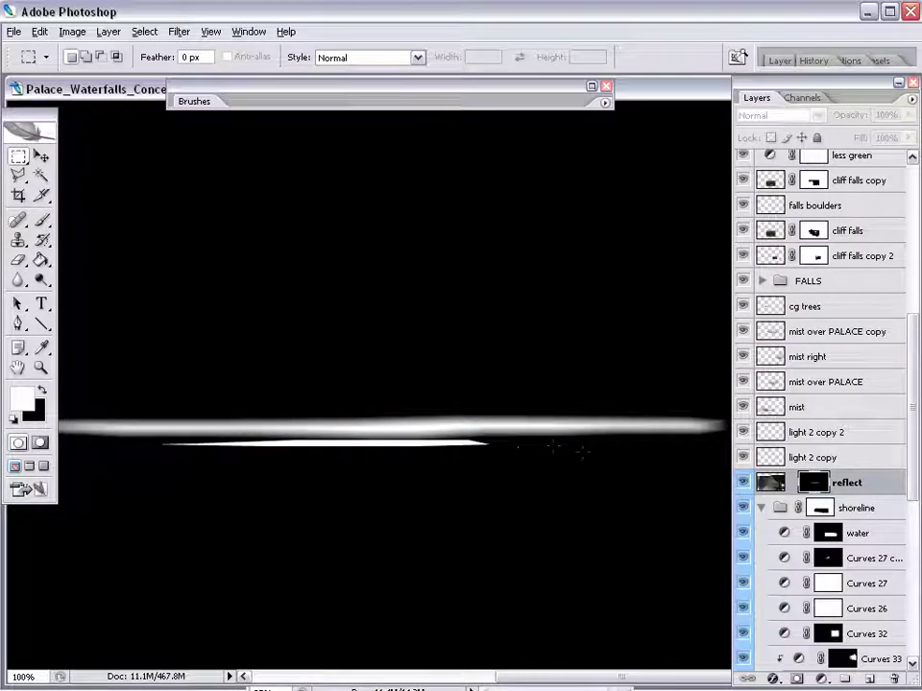
pyautogui.moveTo(530, 592); pyautogui.dragTo(114, 438)
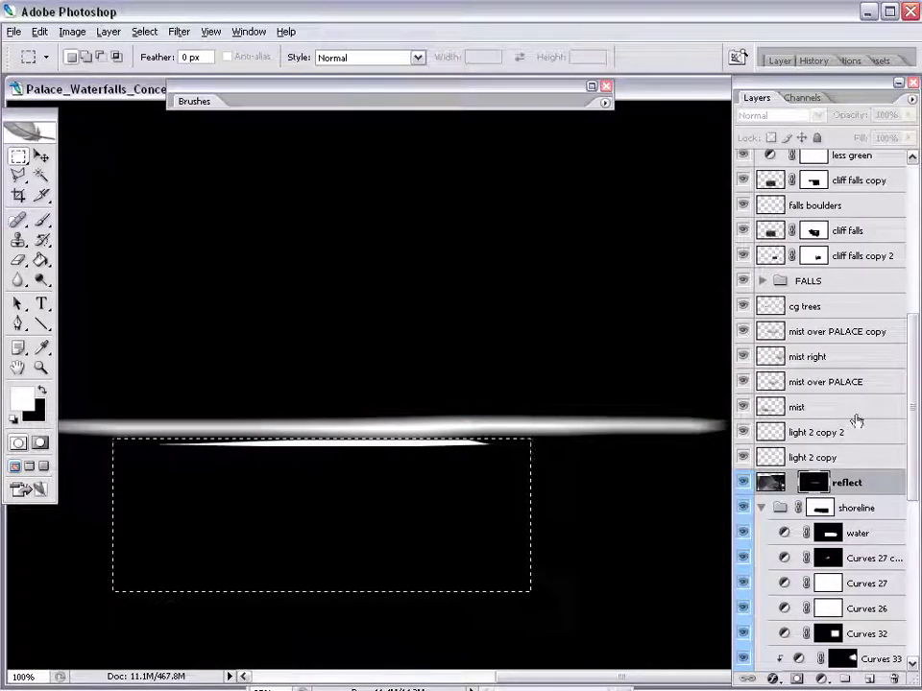
pyautogui.click(768, 483)
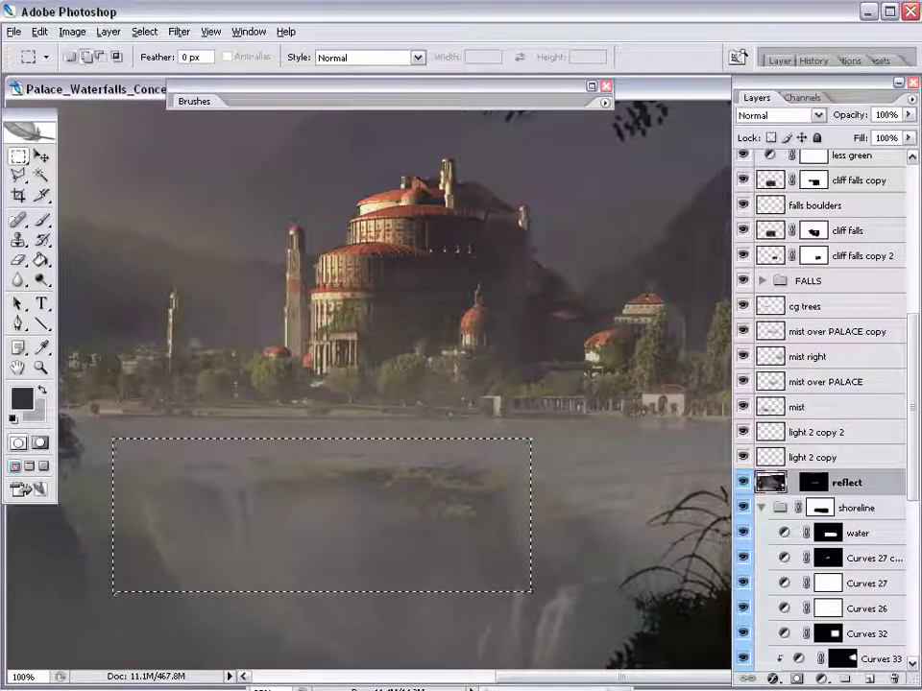
# Extend the marquee further down and copy the selected part of the reflect layer onto a new layer.
pyautogui.moveTo(526, 592); pyautogui.dragTo(114, 628)
pyautogui.moveTo(342, 310); pyautogui.dragTo(362, 533)
pyautogui.hotkey('ctrl', 'j')
# Load the reflect layer's mask as a selection, use it as a mask on Layer 23, and unlink that mask.
pyautogui.keyDown('ctrl'); pyautogui.click(803, 506); pyautogui.keyUp('ctrl')
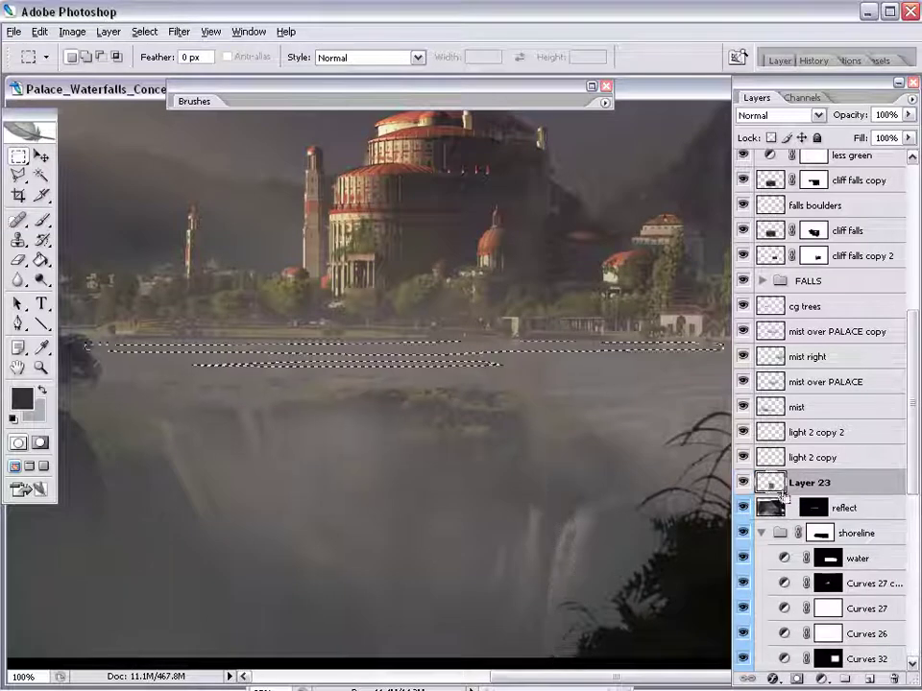
pyautogui.click(797, 677)
pyautogui.click(773, 485)
pyautogui.click(792, 483)
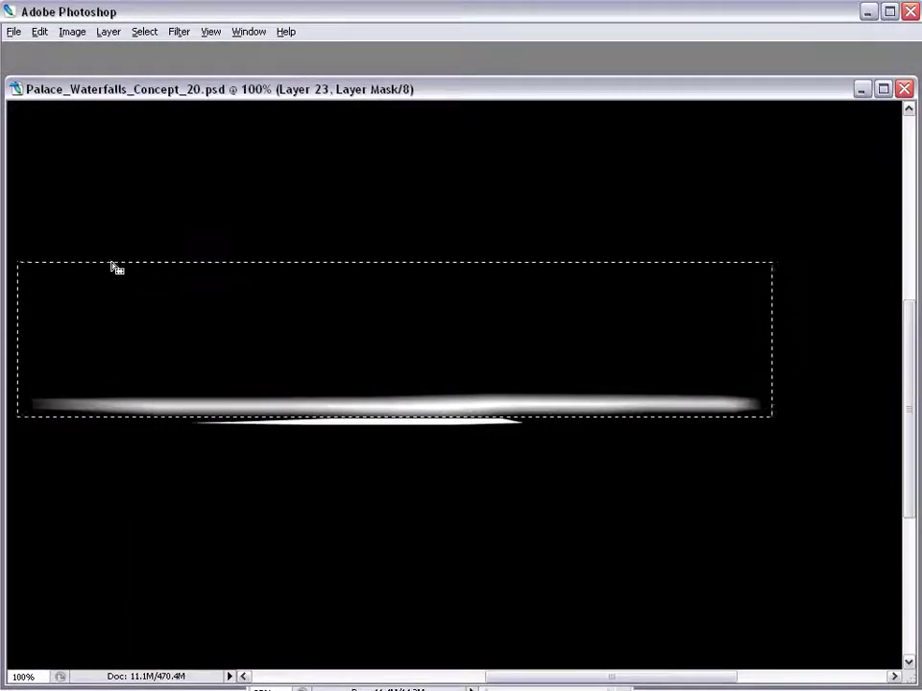
# Select the upper soft strip in Layer 23's mask and fill it with black, leaving the lower sliver.
pyautogui.press('Tab')
pyautogui.click(39, 32)
pyautogui.click(98, 270)
pyautogui.click(663, 183)
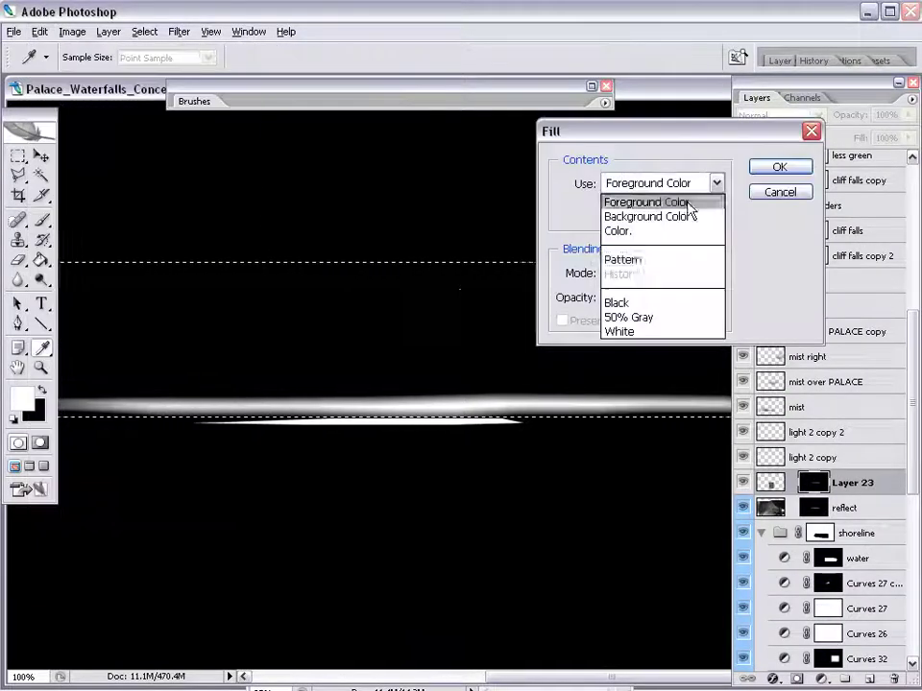
pyautogui.click(615, 303)
pyautogui.press('Return')
pyautogui.press('m')
pyautogui.click(770, 483)
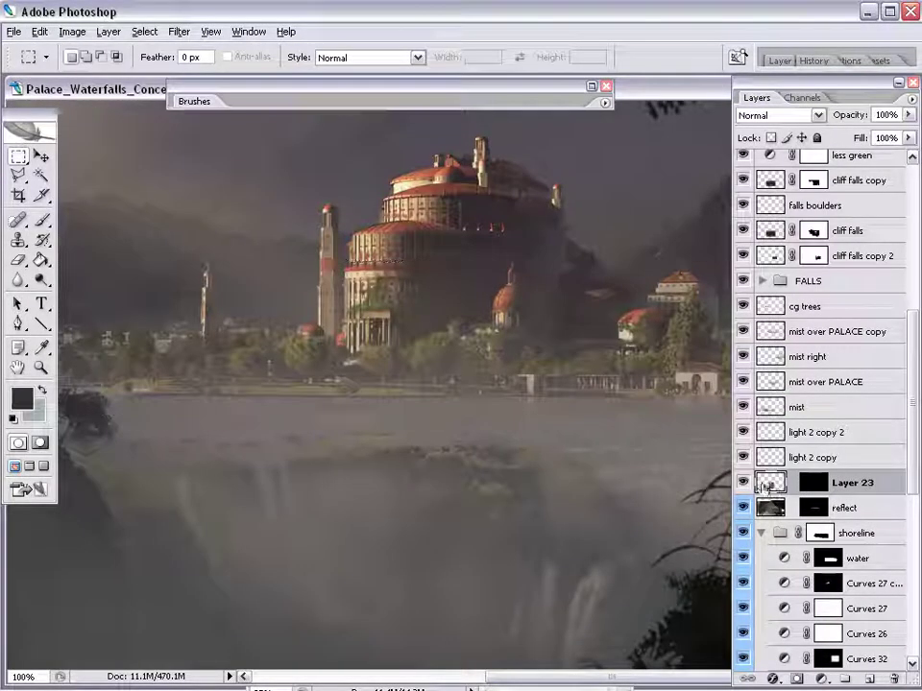
# Soften Layer 23's mask with a Gaussian Blur.
pyautogui.click(744, 482)
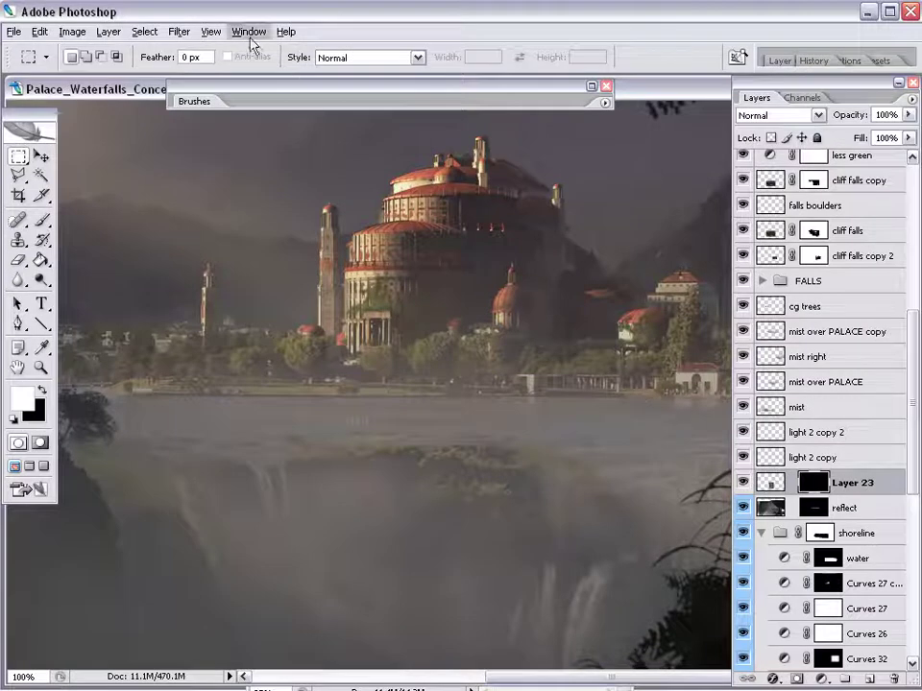
pyautogui.click(179, 31)
pyautogui.moveTo(257, 177)
pyautogui.click(403, 232)
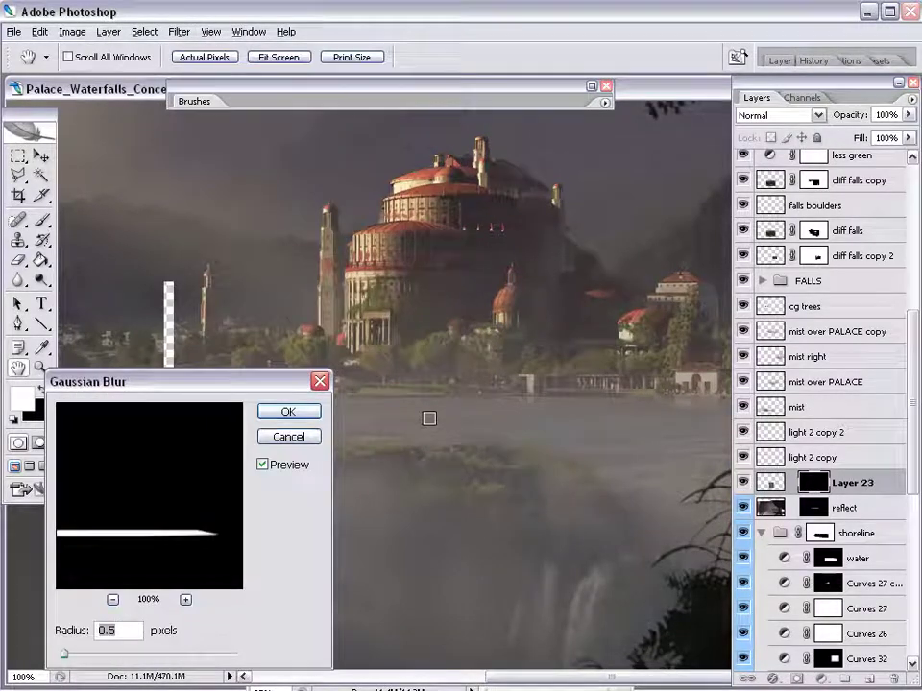
pyautogui.press('Return')
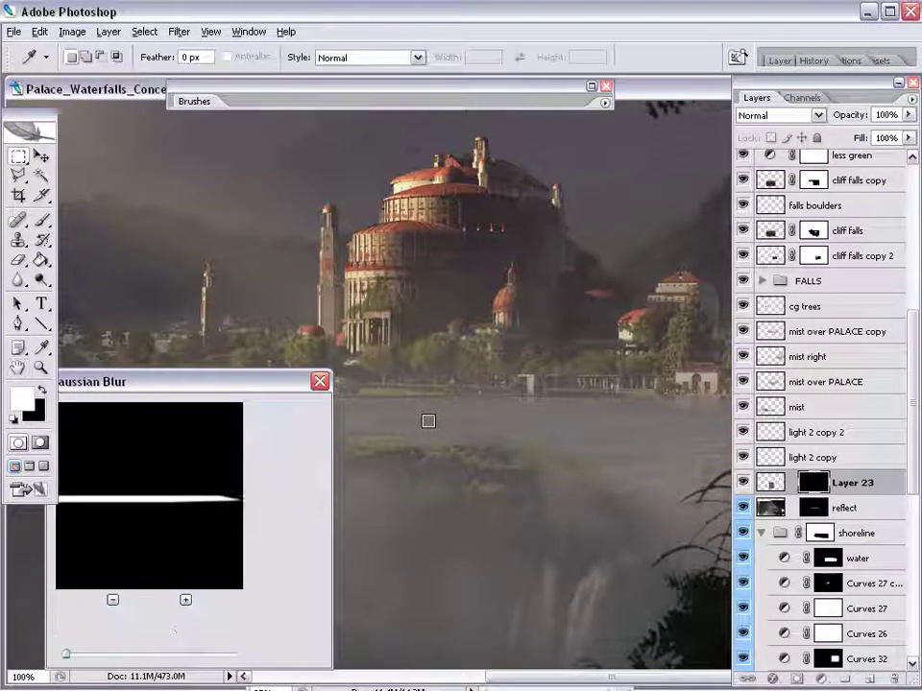
# Relink Layer 23's image with its mask and check the lower reflection in the unobstructed painting.
pyautogui.press('Tab')
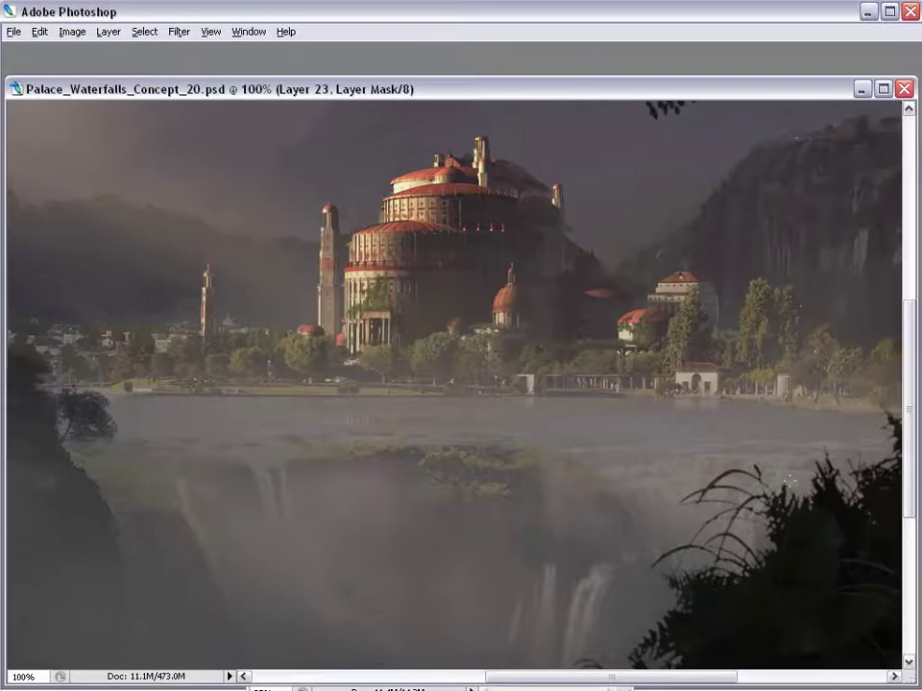
pyautogui.press('Tab')
pyautogui.click(774, 483)
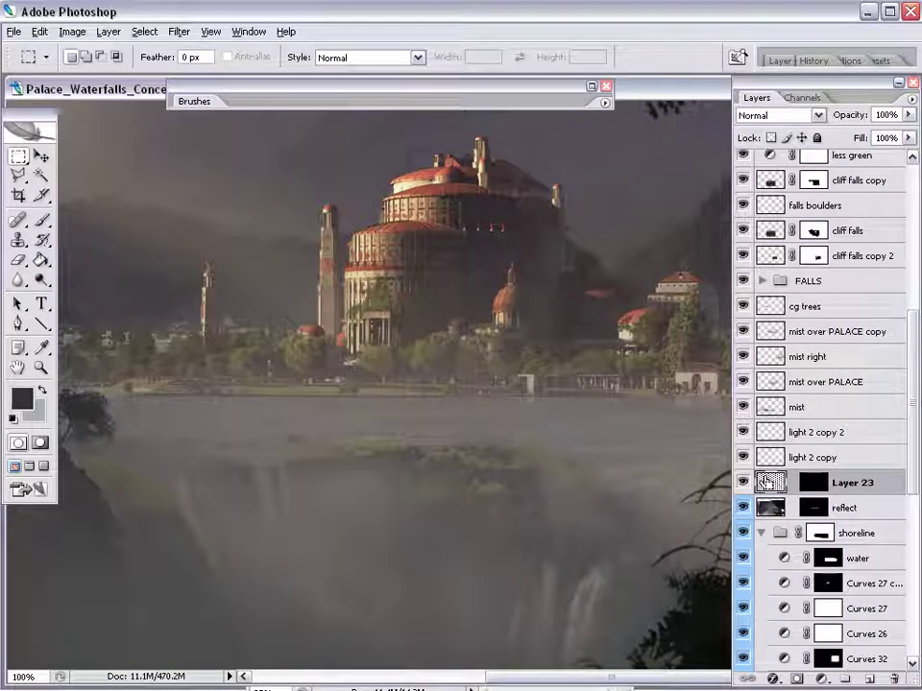
pyautogui.moveTo(777, 475); pyautogui.dragTo(771, 485)
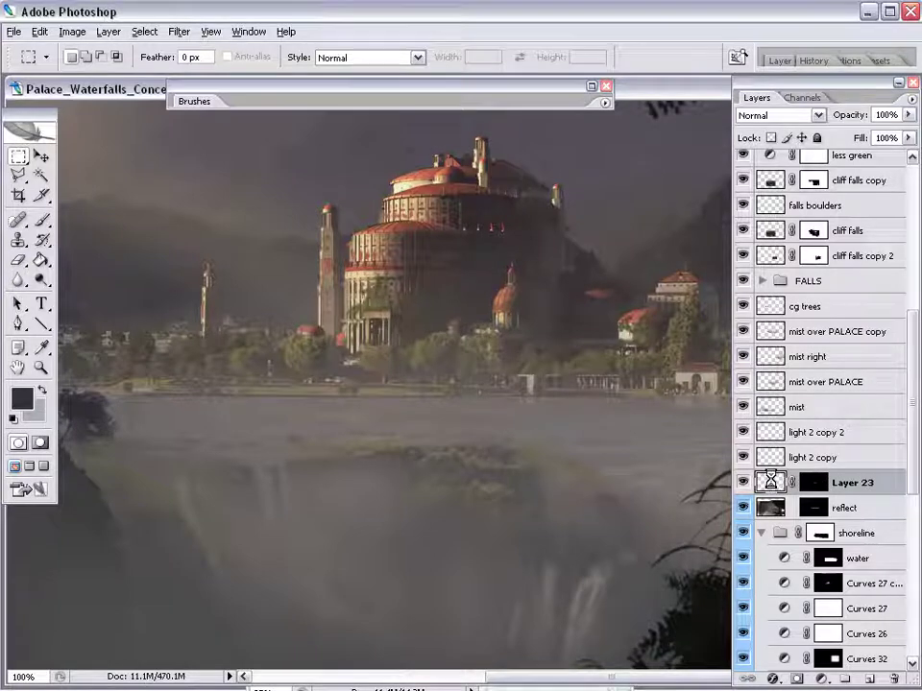
pyautogui.press('Tab')
pyautogui.moveTo(446, 431); pyautogui.dragTo(432, 487)
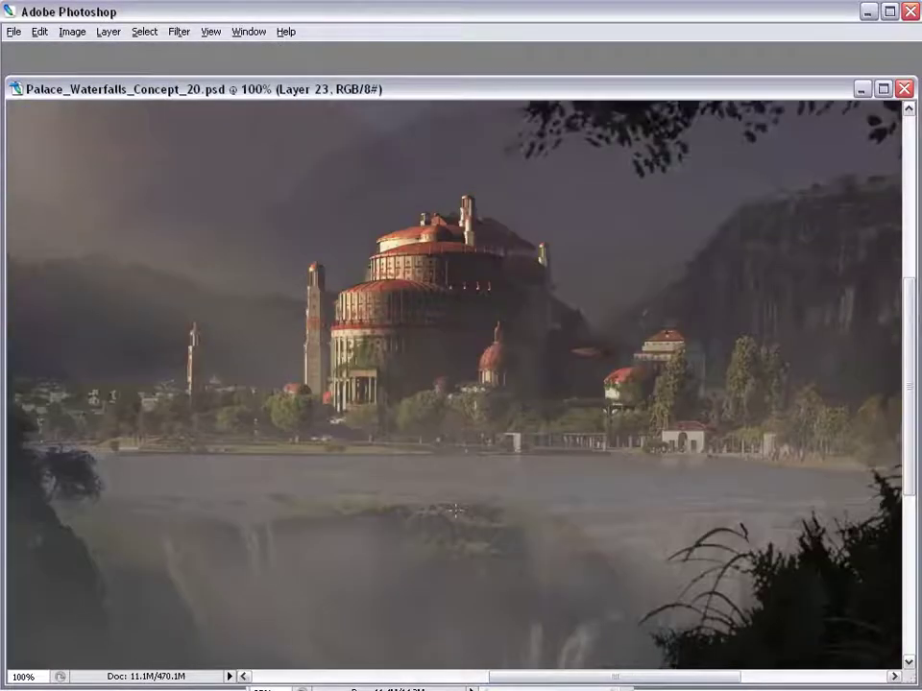
pyautogui.press('Tab')
# Shorten Layer 23 vertically from its lower edge with Free Transform.
pyautogui.press('z')
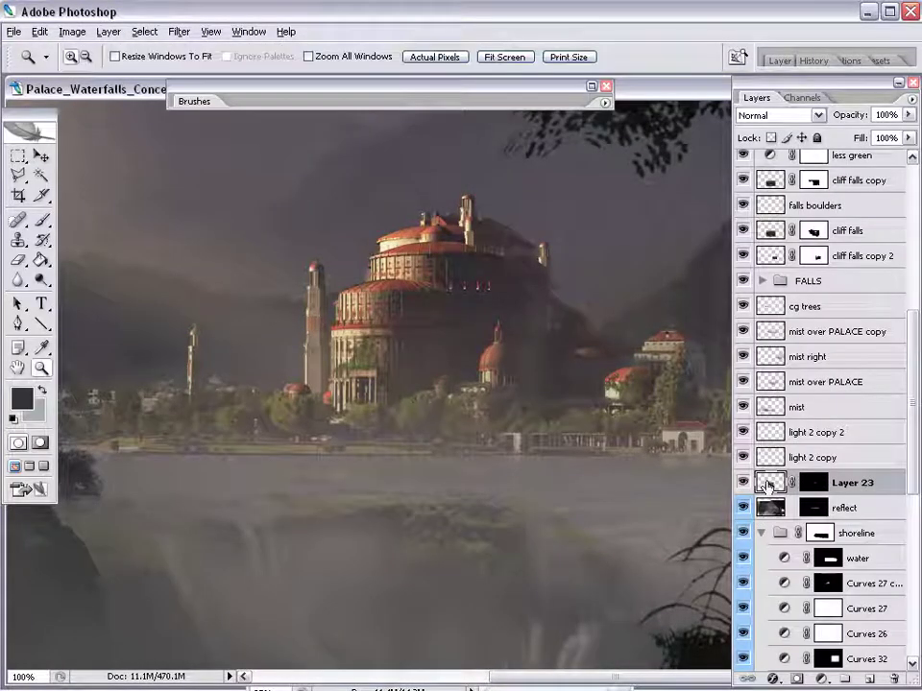
pyautogui.hotkey('ctrl', 't')
pyautogui.moveTo(345, 577); pyautogui.dragTo(395, 309)
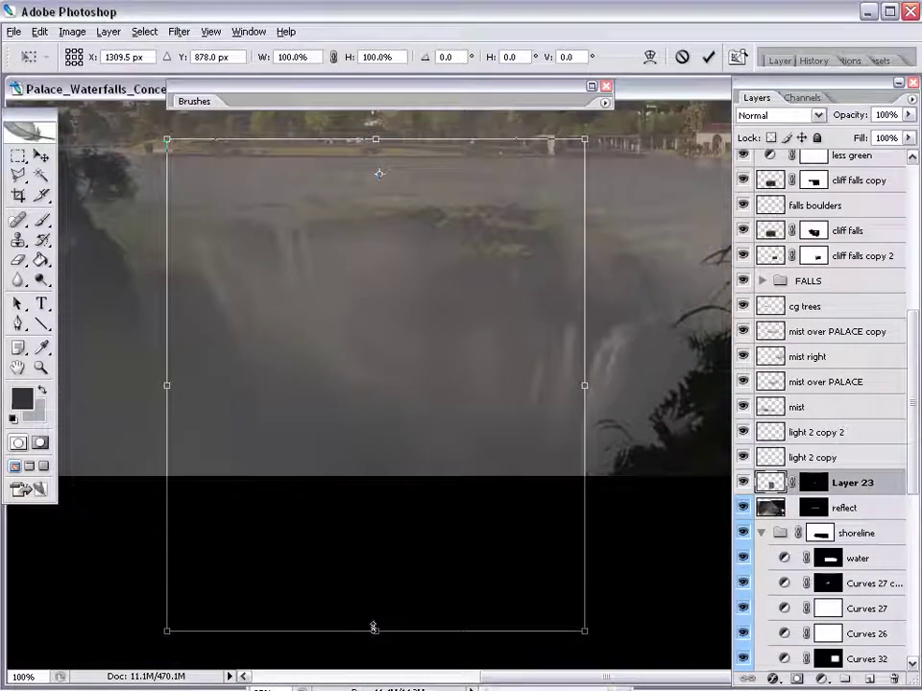
pyautogui.moveTo(378, 612); pyautogui.dragTo(377, 580)
pyautogui.press('Return')
# Remove Layer 23's mask while applying its effect to the layer.
pyautogui.press('z')
pyautogui.moveTo(814, 483); pyautogui.dragTo(894, 678)
pyautogui.click(542, 280)
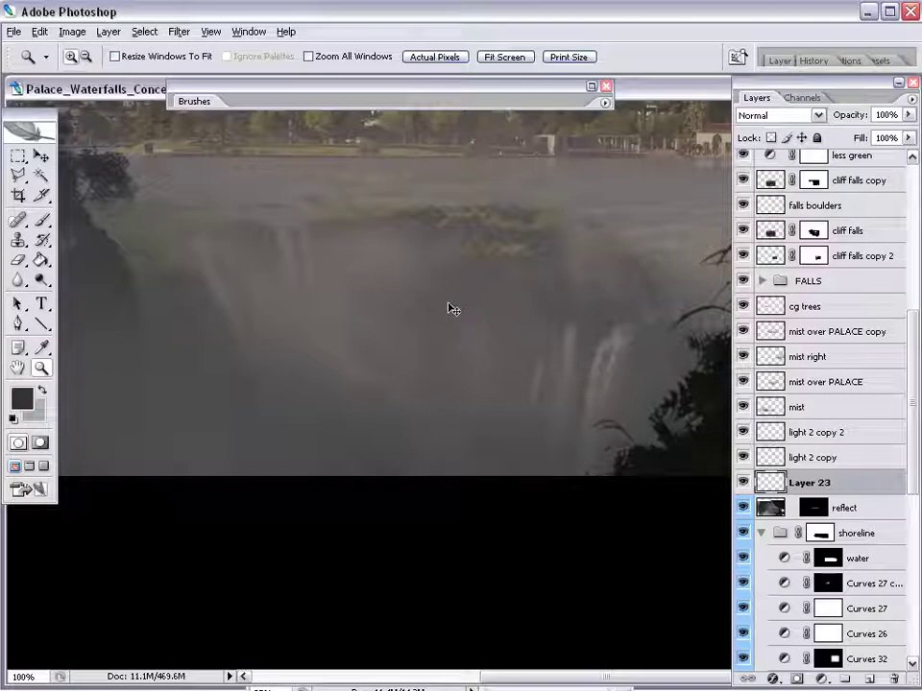
# Squash the sliver on Layer 23 to 95% height with Free Transform and check its outline.
pyautogui.hotkey('ctrl', 't')
pyautogui.hotkey('ctrl', 'space')
pyautogui.moveTo(486, 147); pyautogui.dragTo(227, 259)
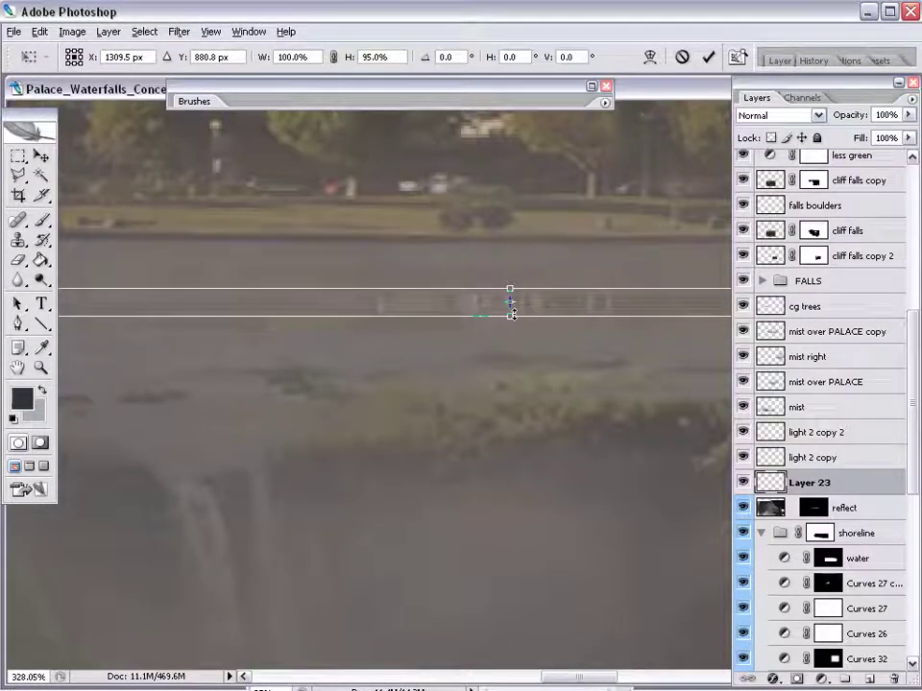
pyautogui.press('Return')
pyautogui.keyDown('ctrl'); pyautogui.click(769, 483); pyautogui.keyUp('ctrl')
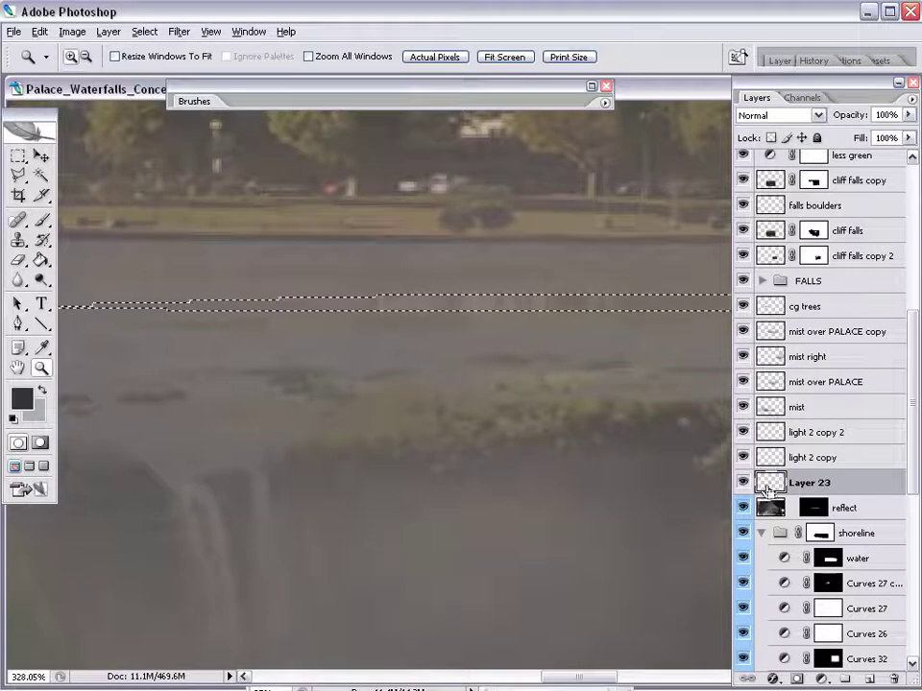
pyautogui.hotkey('ctrl', 'alt', '0')
pyautogui.hotkey('ctrl', 'd')
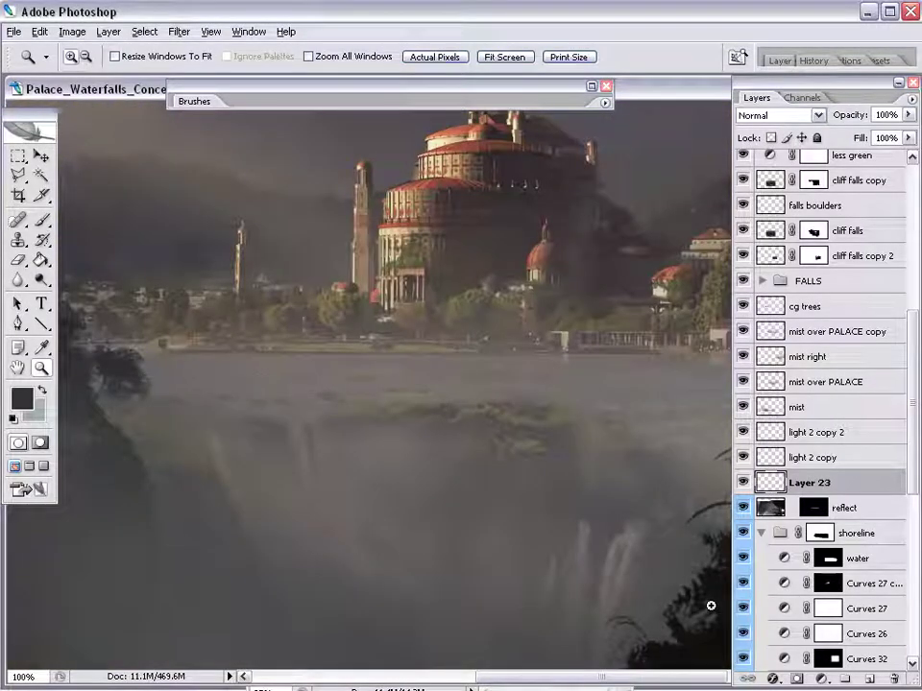
# Paint the lower white sliver out of the reflect layer's mask in black with the 60-pixel brush.
pyautogui.keyDown('alt'); pyautogui.click(812, 508); pyautogui.keyUp('alt')
pyautogui.press('d')
pyautogui.moveTo(606, 324); pyautogui.dragTo(168, 448)
pyautogui.press('m')
pyautogui.press('Tab')
pyautogui.moveTo(817, 362); pyautogui.dragTo(106, 533)
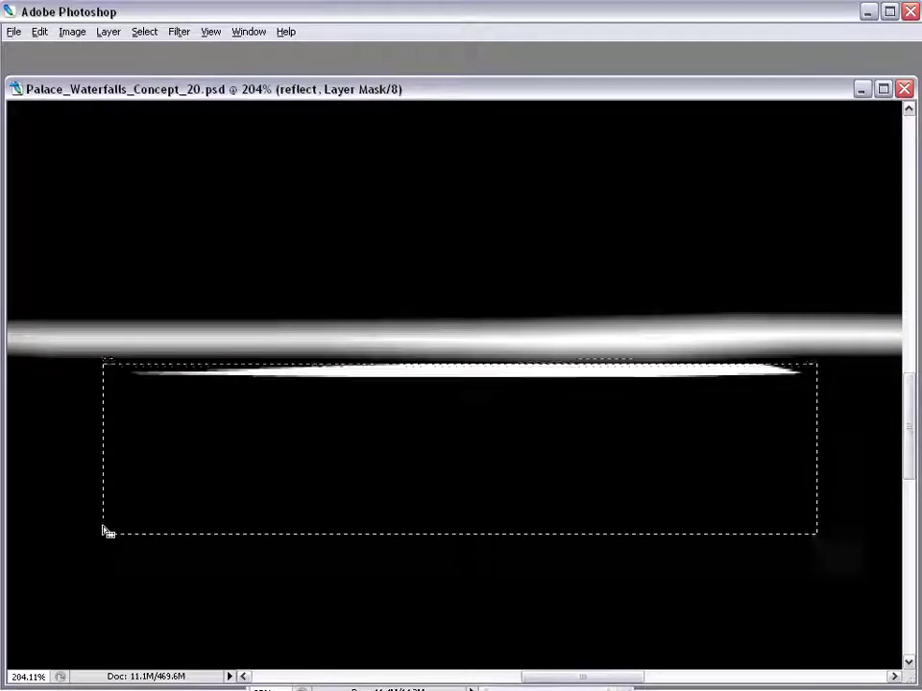
pyautogui.hotkey('ctrl', 'd')
pyautogui.press('b')
pyautogui.moveTo(559, 413); pyautogui.dragTo(729, 386)
pyautogui.hotkey('ctrl', 'z')
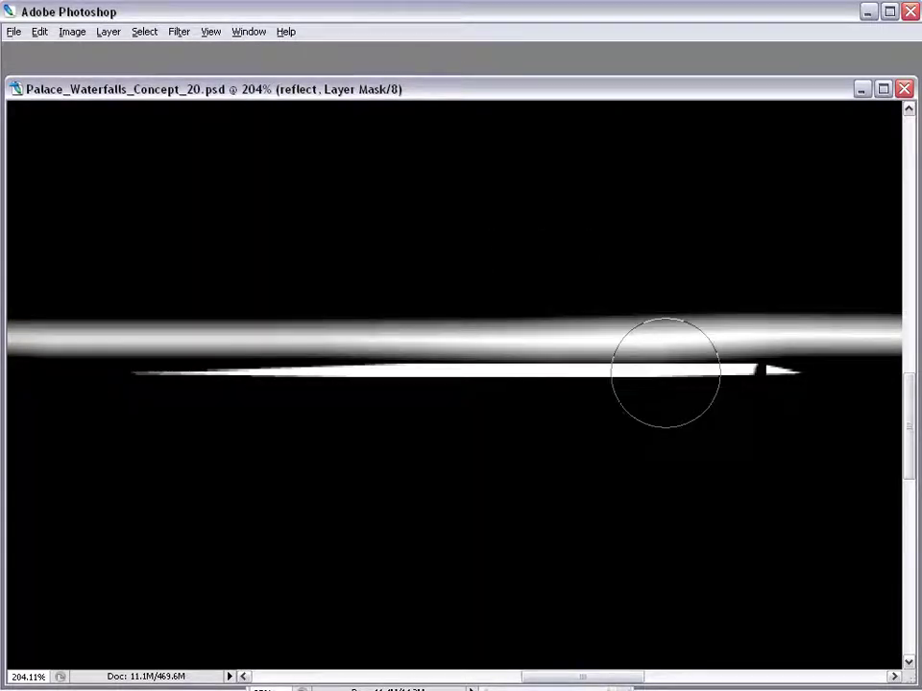
pyautogui.moveTo(665, 373); pyautogui.dragTo(113, 375)
pyautogui.press('Tab')
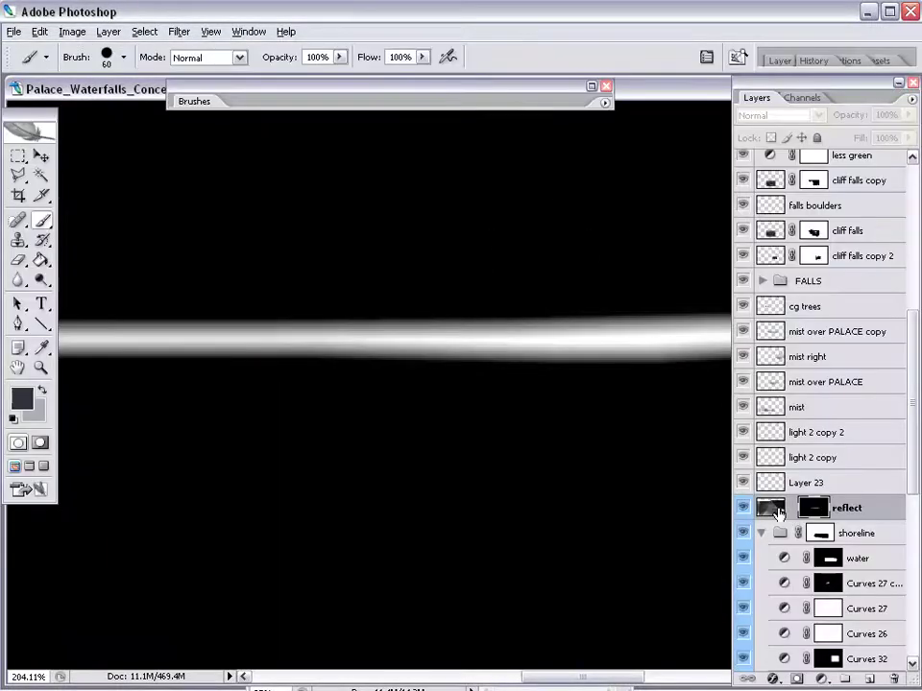
# Leave the mask view, check the reflection at 100% zoom, and rename Layer 23 as reflect.
pyautogui.click(776, 508)
pyautogui.click(765, 484)
pyautogui.press('z')
pyautogui.keyDown('alt'); pyautogui.click(529, 476); pyautogui.keyUp('alt')
pyautogui.keyDown('alt'); pyautogui.click(542, 480); pyautogui.keyUp('alt')
pyautogui.press('Tab')
pyautogui.moveTo(469, 449); pyautogui.dragTo(470, 476)
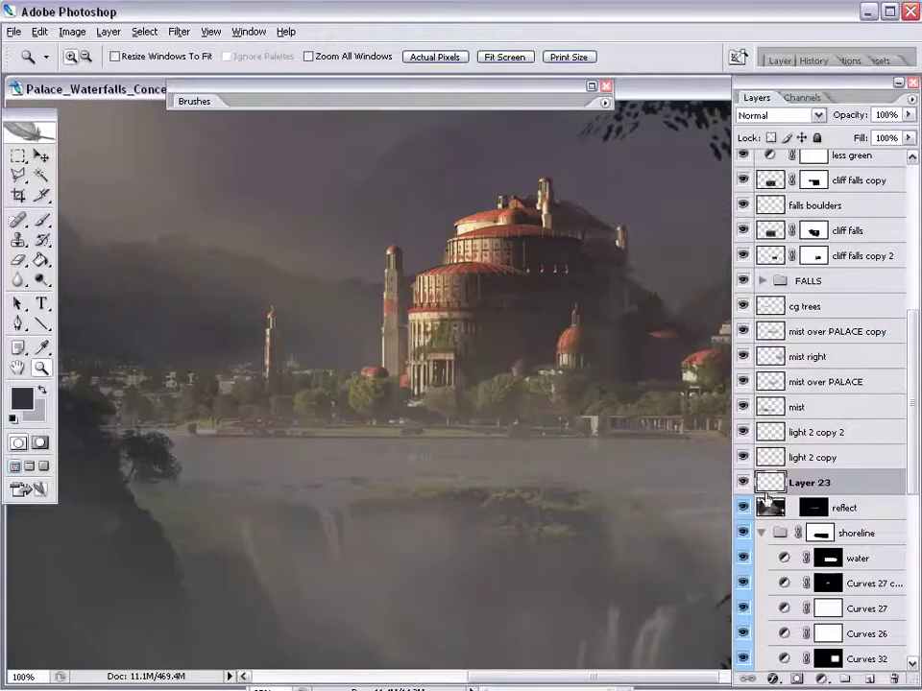
pyautogui.doubleClick(780, 484)
pyautogui.write('reflect')
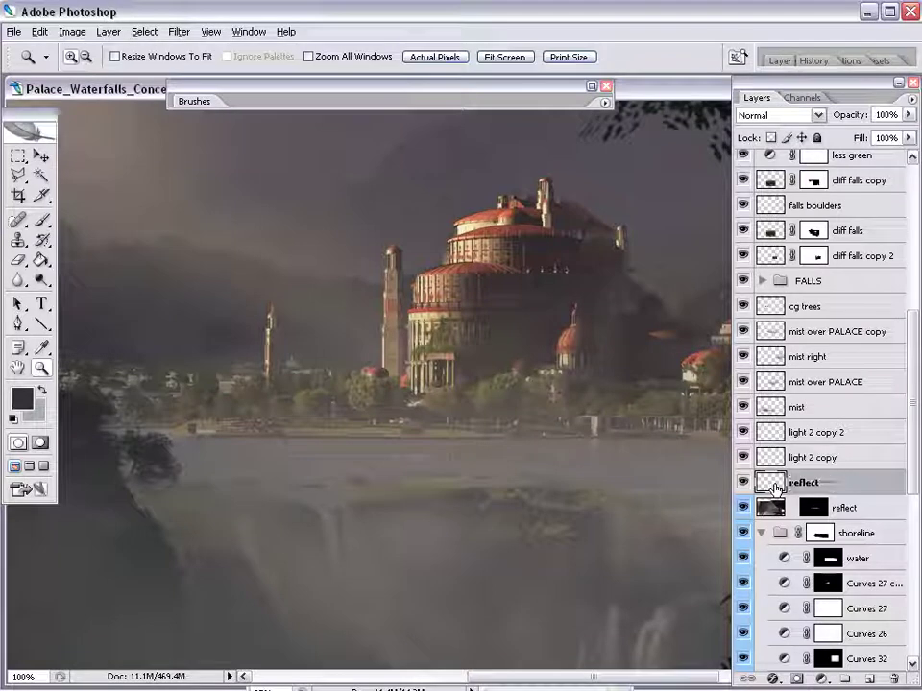
pyautogui.press('Return')
# Set the opacity of the upper reflect layer to 88%, judging the effect on the unobstructed painting.
pyautogui.moveTo(908, 115); pyautogui.dragTo(893, 136)
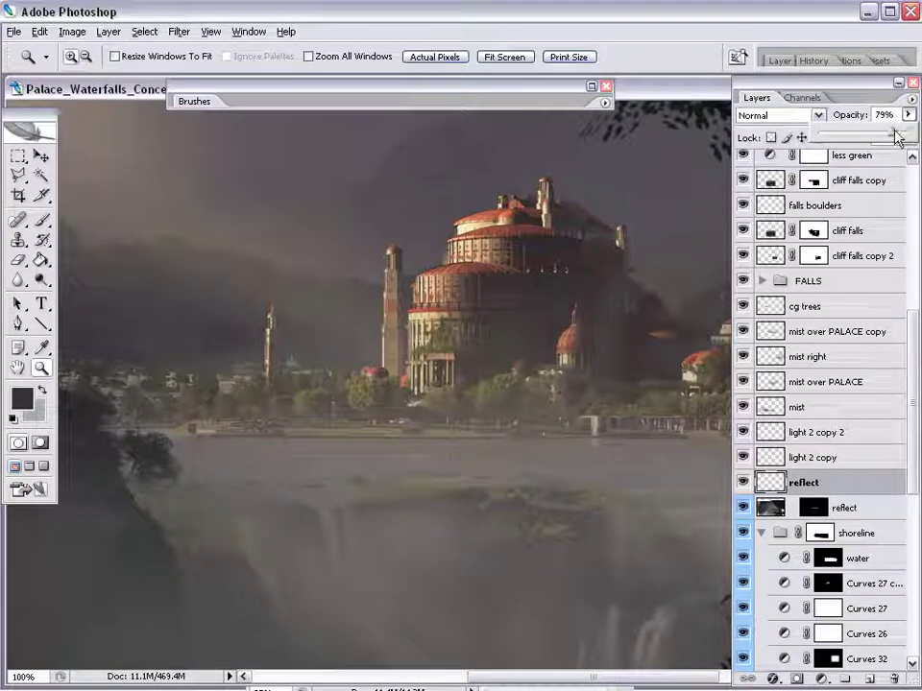
pyautogui.press('Tab')
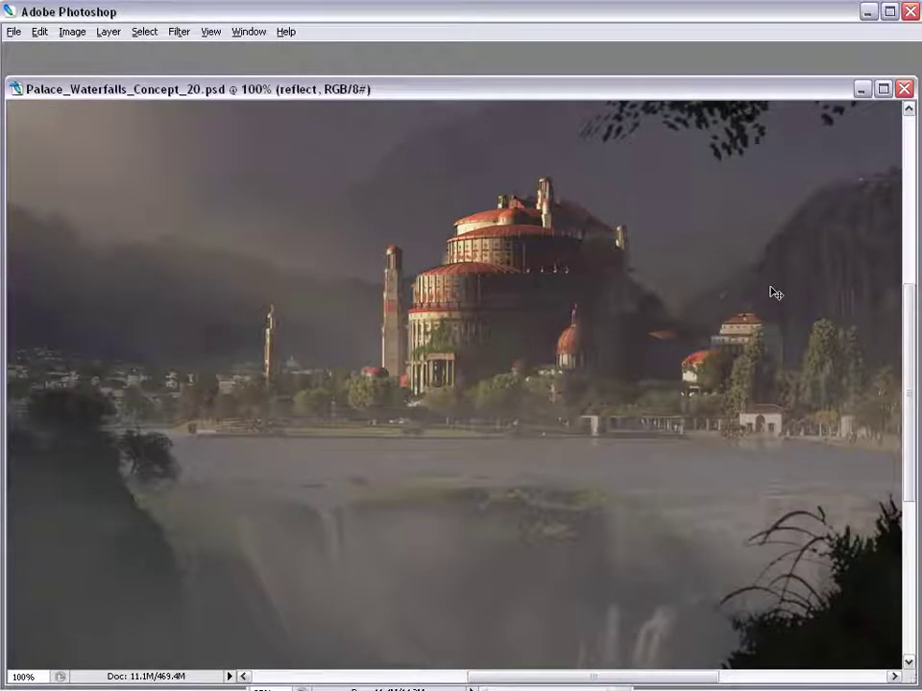
pyautogui.press('Tab')
pyautogui.moveTo(908, 114); pyautogui.dragTo(903, 135)
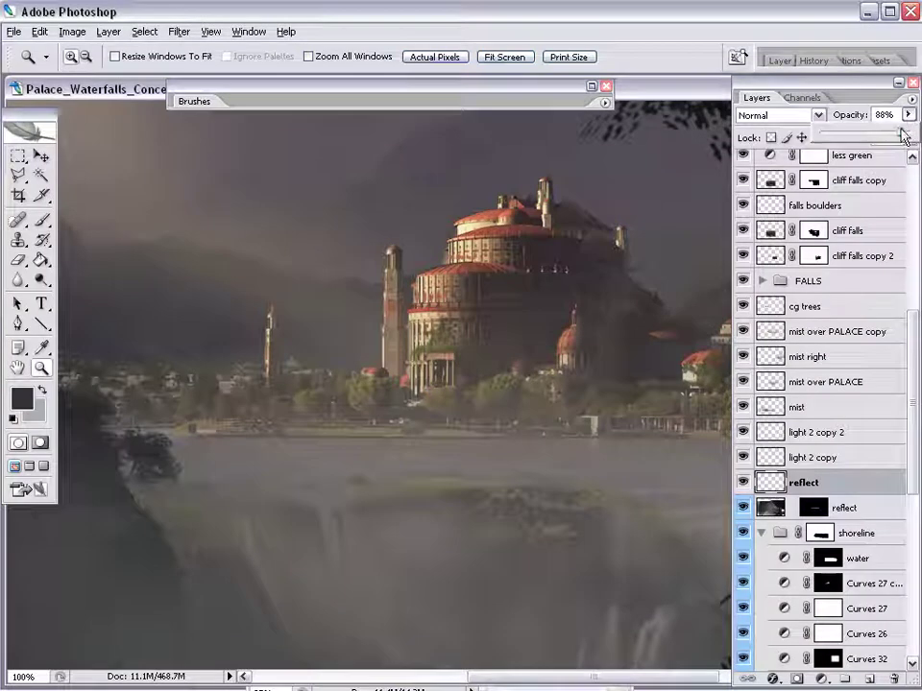
pyautogui.press('Tab')
pyautogui.press('Tab')
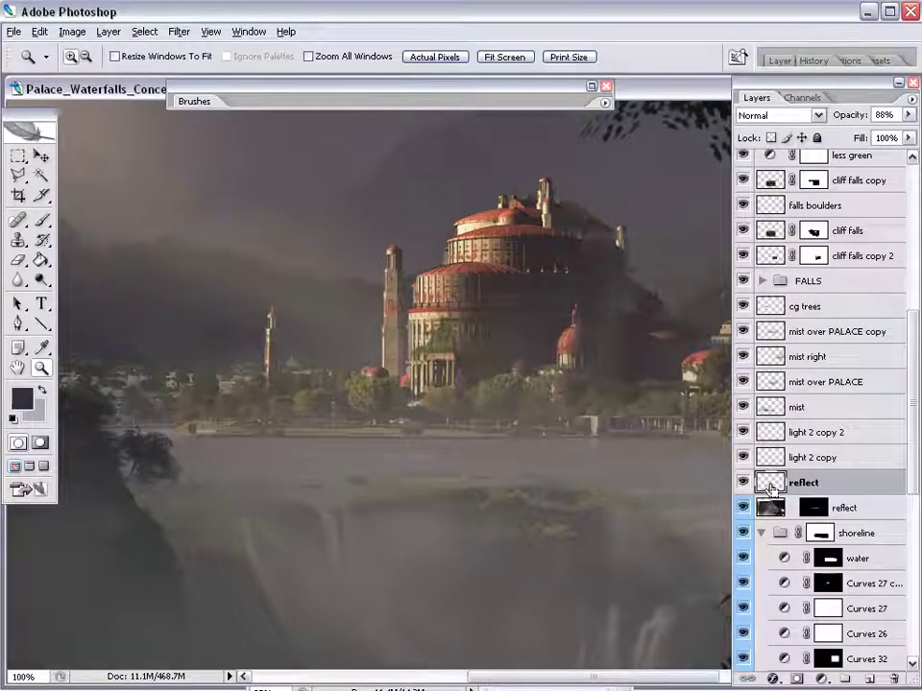
# Target the lower reflect layer's mask and select a thin strip of water just below the shoreline with the Polygonal Lasso.
pyautogui.hotkey('ctrl', 'e')
pyautogui.click(419, 288)
pyautogui.press('Tab')
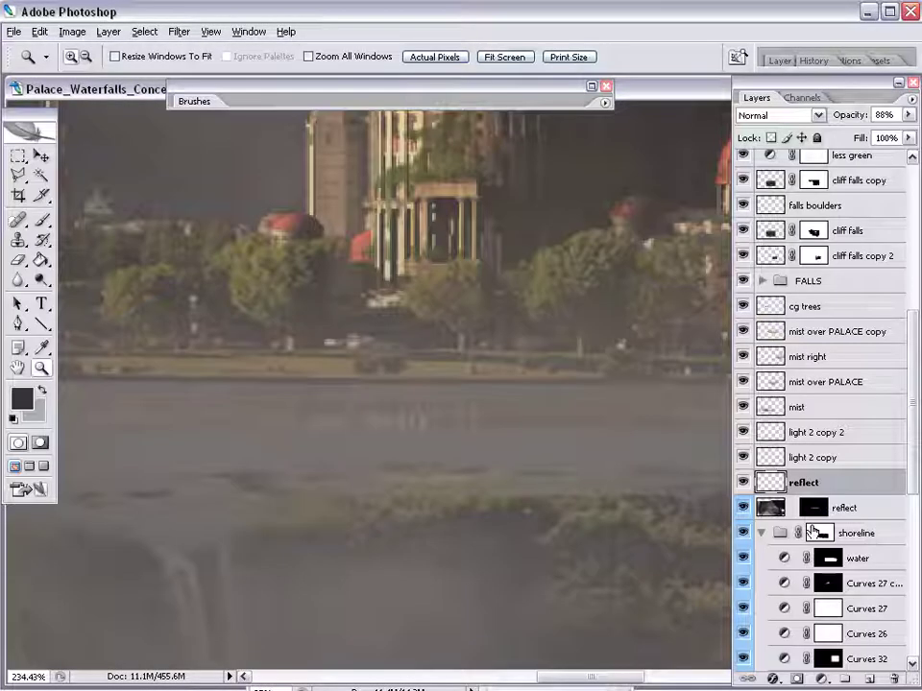
pyautogui.click(814, 509)
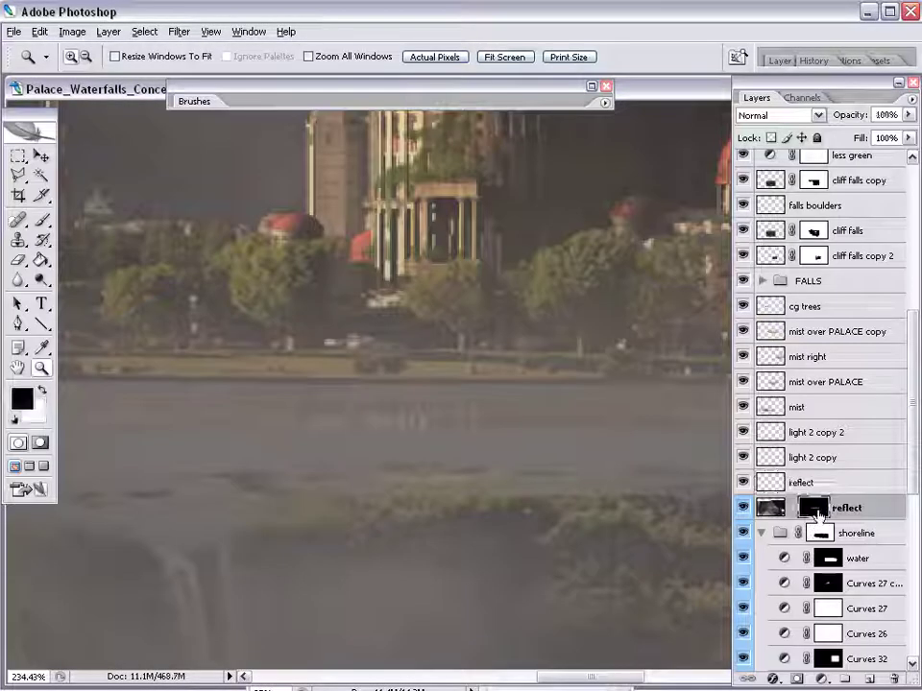
pyautogui.press('Tab')
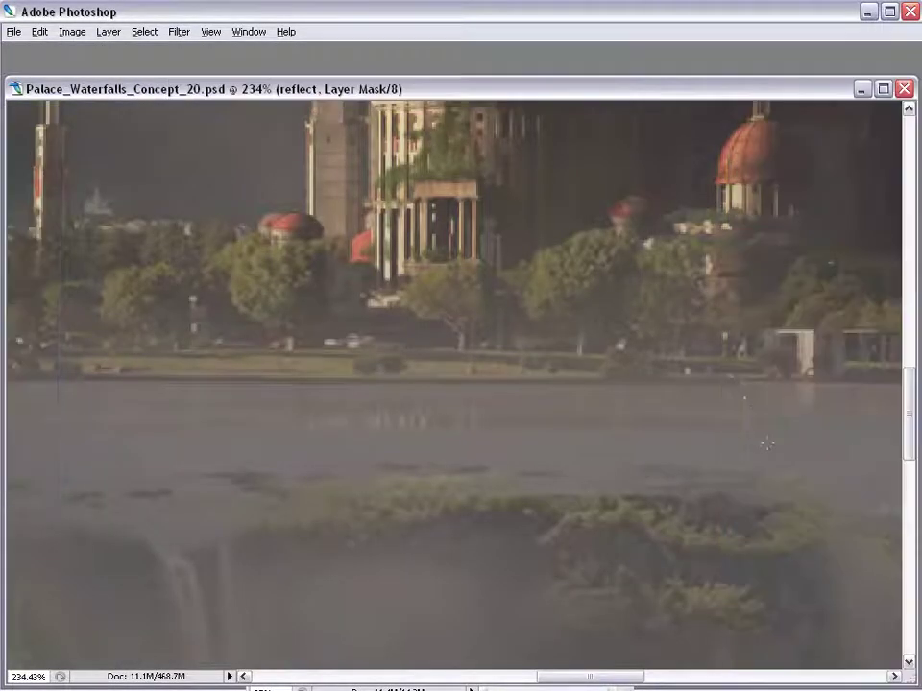
pyautogui.moveTo(734, 389)
pyautogui.mouseDown()
pyautogui.moveTo(171, 391)
pyautogui.moveTo(355, 407)
pyautogui.moveTo(56, 416)
pyautogui.moveTo(11, 405)
pyautogui.moveTo(72, 416)
pyautogui.moveTo(617, 431)
pyautogui.moveTo(861, 417)
pyautogui.moveTo(515, 428)
pyautogui.moveTo(663, 419)
pyautogui.mouseUp()
pyautogui.press('Tab')
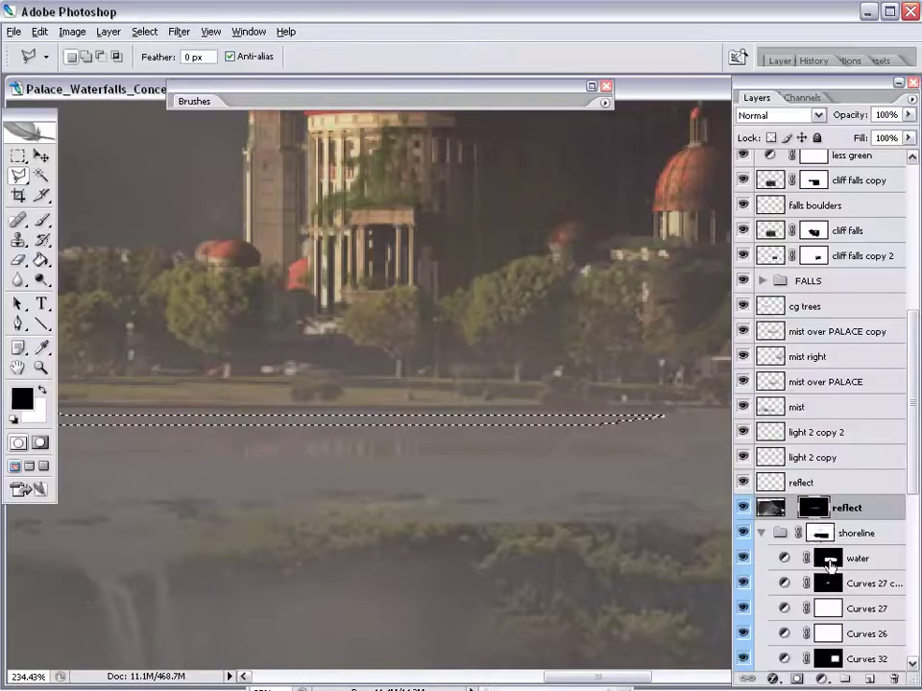
# Feather the strip selection, hide its outline, and brush along the waterline in the lower reflect layer's mask.
pyautogui.hotkey('ctrl', 'alt', 'd')
pyautogui.press('Return')
pyautogui.hotkey('ctrl', 'h')
pyautogui.press('Tab')
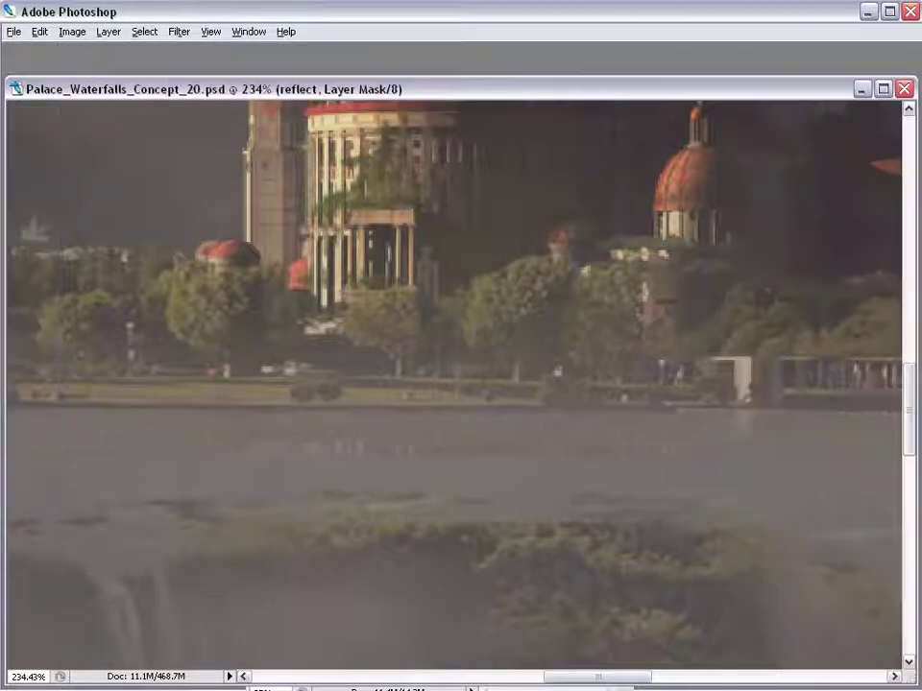
pyautogui.press('b')
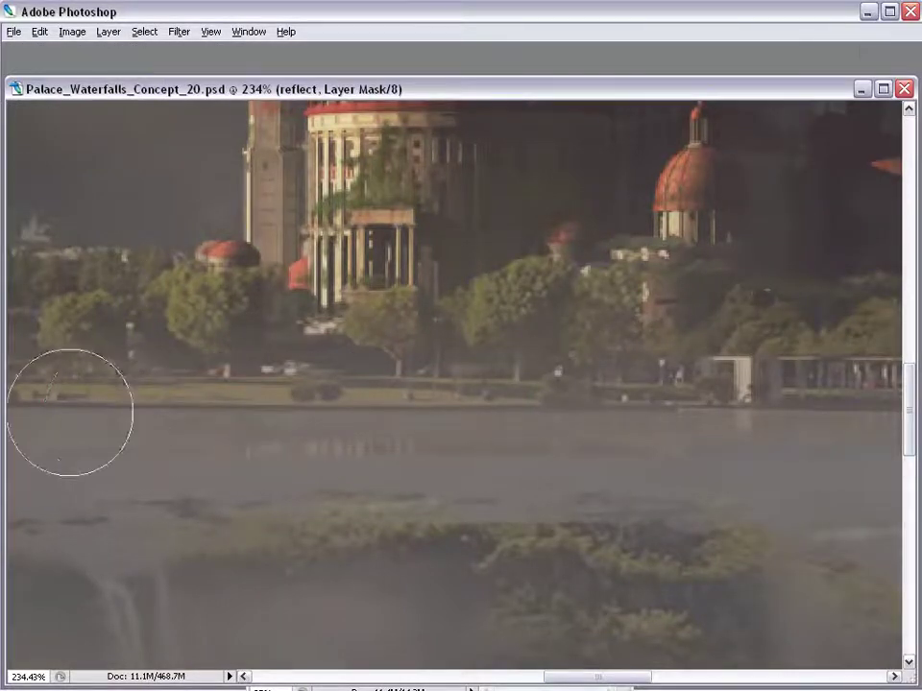
pyautogui.moveTo(223, 458); pyautogui.dragTo(636, 477)
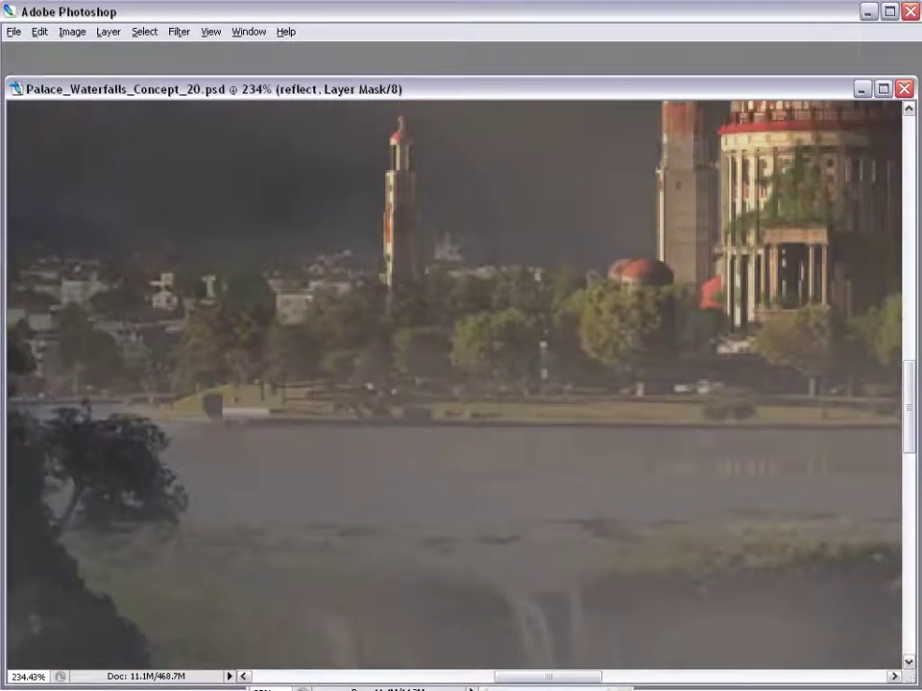
# Review the softened waterline and reflection at 100% zoom, checking the upper and lower reflect layers.
pyautogui.keyDown('ctrl'); pyautogui.keyDown('alt'); pyautogui.click(560, 504); pyautogui.keyUp('alt'); pyautogui.keyUp('ctrl')
pyautogui.moveTo(605, 427); pyautogui.dragTo(443, 522)
pyautogui.keyDown('ctrl'); pyautogui.keyDown('alt'); pyautogui.click(444, 522); pyautogui.keyUp('alt'); pyautogui.keyUp('ctrl')
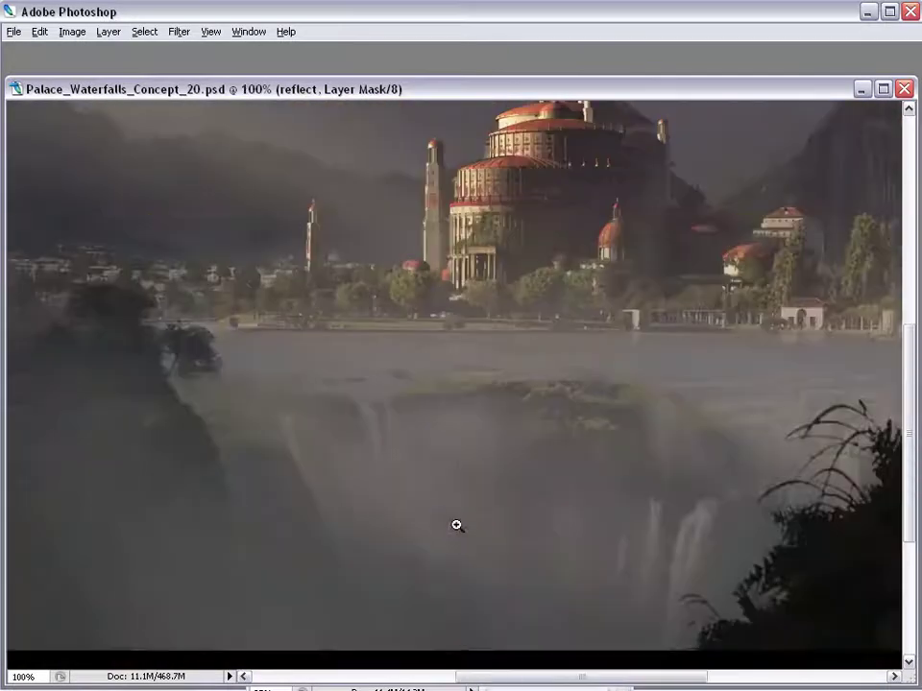
pyautogui.moveTo(463, 466); pyautogui.dragTo(367, 574)
pyautogui.press('Tab')
pyautogui.click(764, 488)
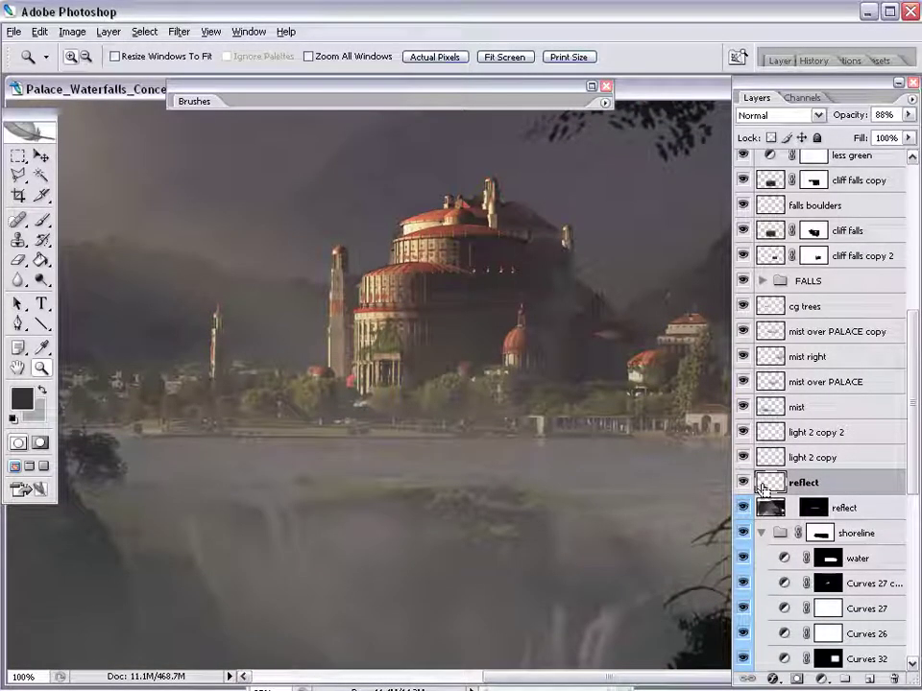
pyautogui.click(770, 508)
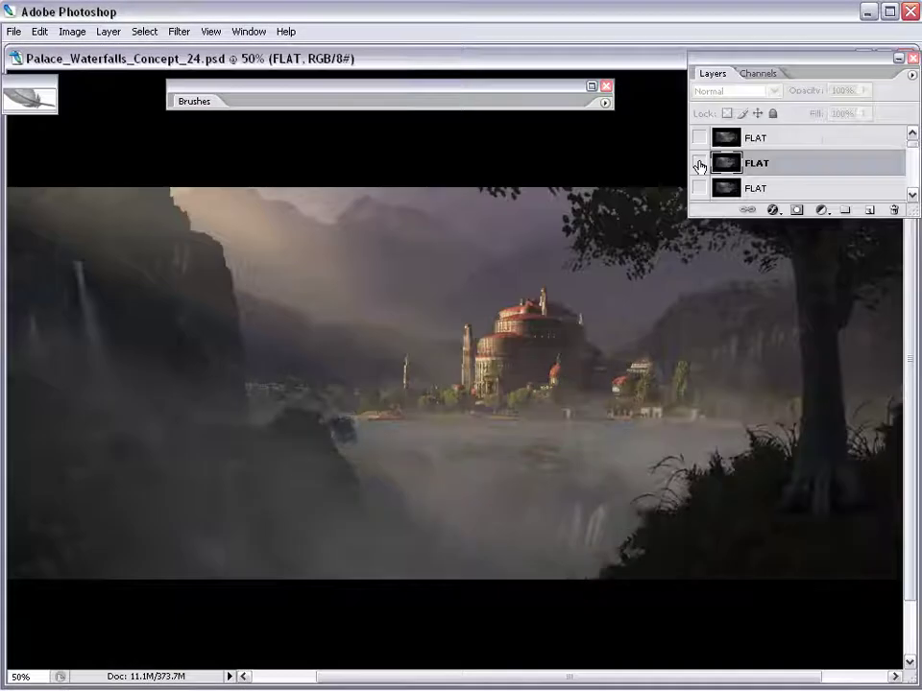
# Compare the two painting versions in Palace_Waterfalls_Concept_24.psd by repeatedly toggling the middle FLAT layer, leaving it hidden.
pyautogui.click(699, 165)
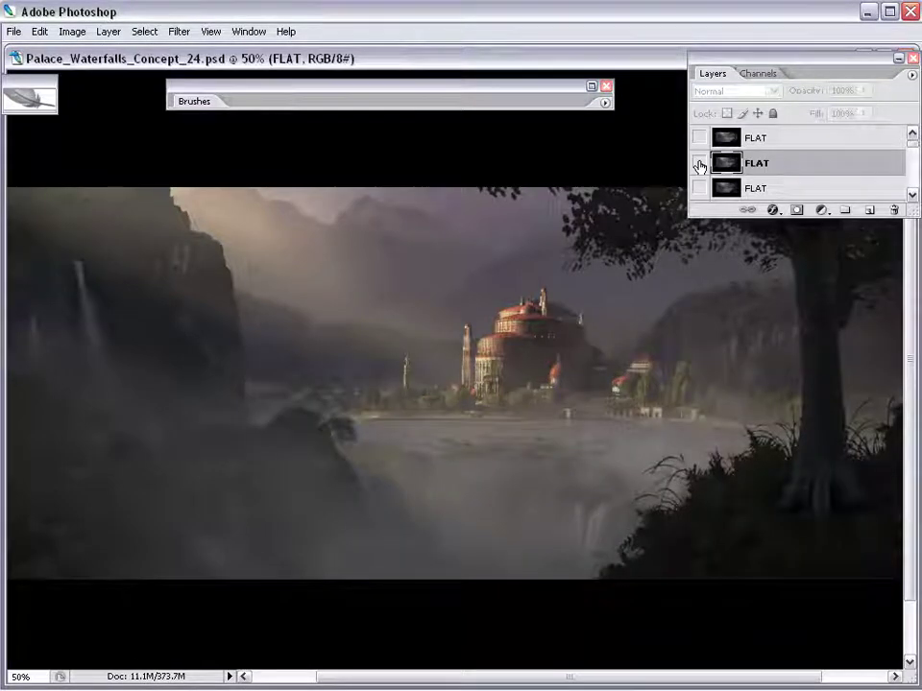
pyautogui.click(699, 165)
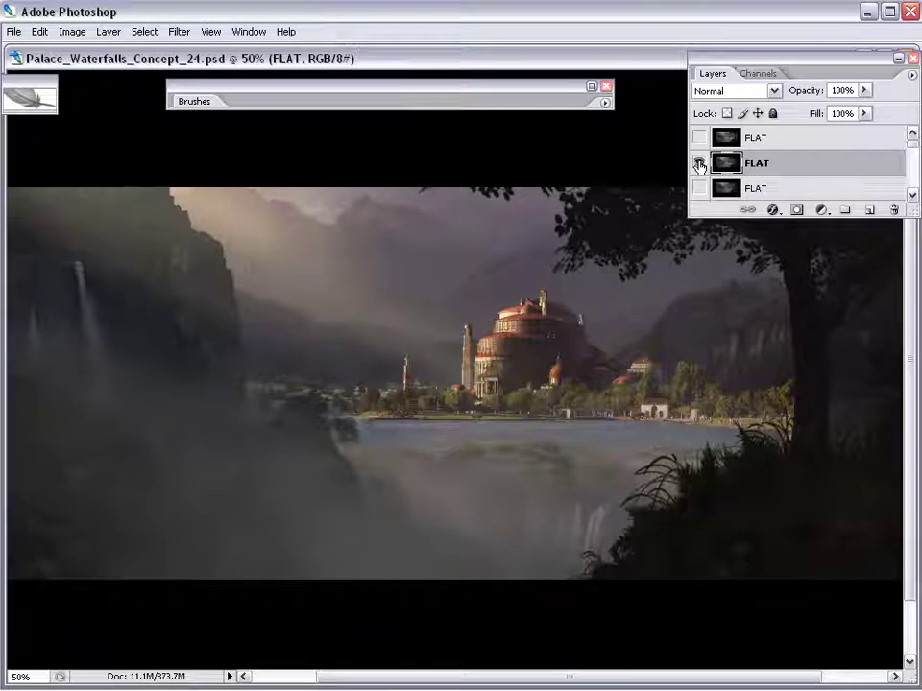
pyautogui.click(699, 165)
pyautogui.click(699, 165)
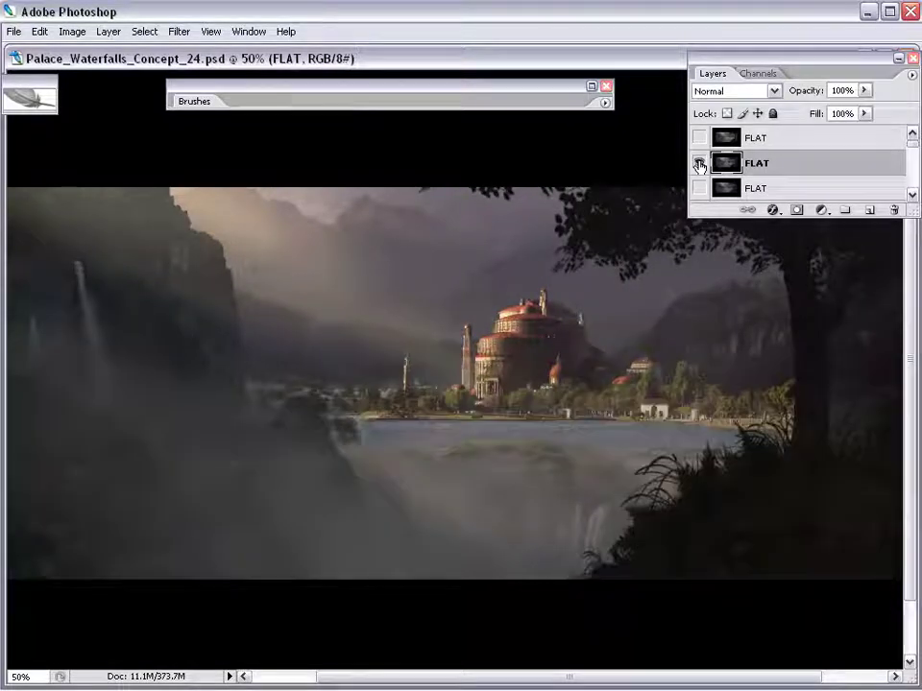
pyautogui.click(699, 165)
pyautogui.click(699, 165)
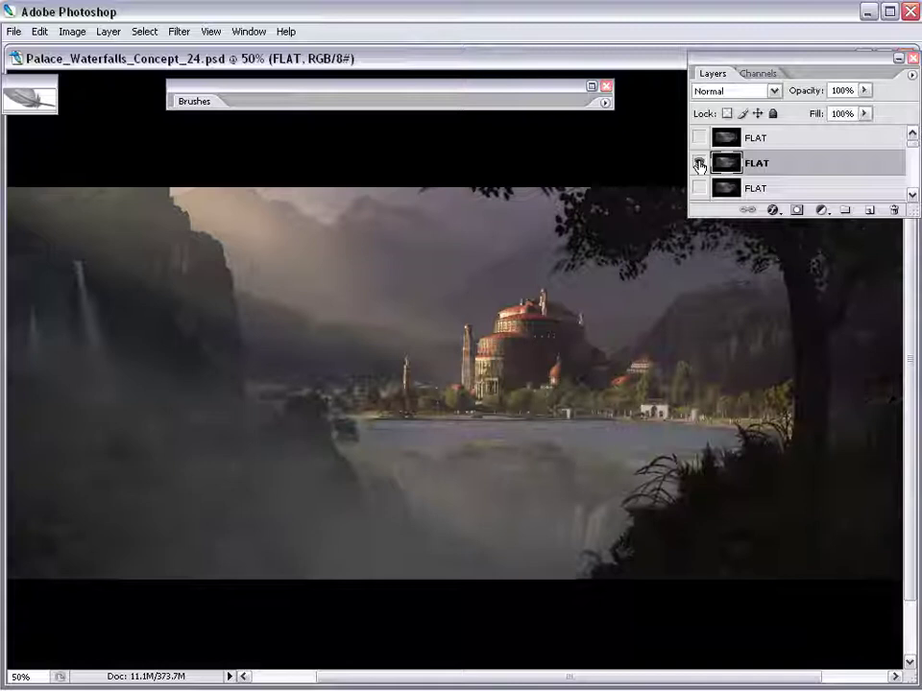
pyautogui.click(699, 165)
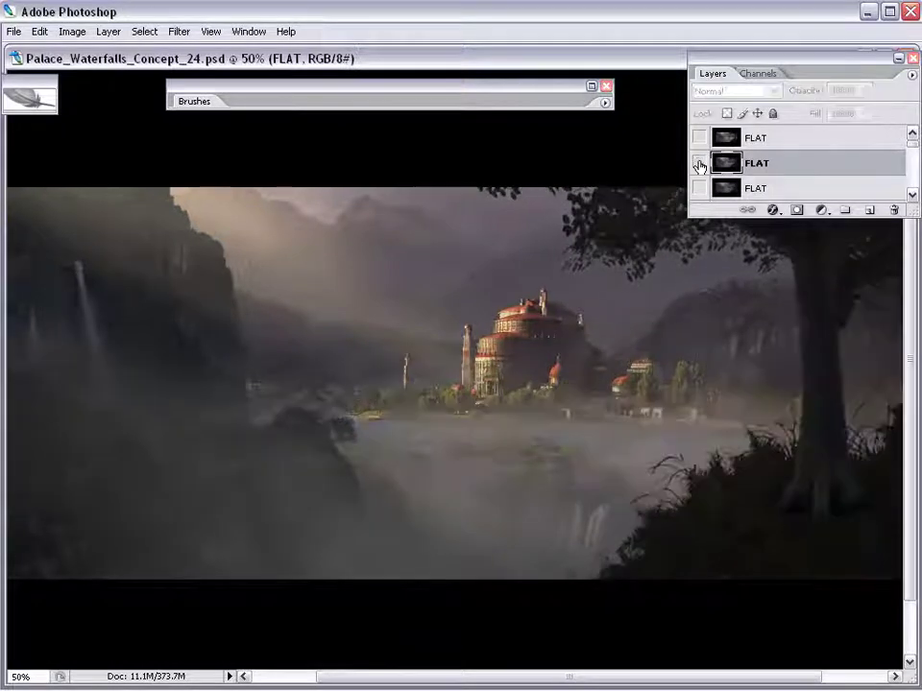
# Inspect the palace, shoreline and falls at 100% zoom without palettes, and return to the whole painting at 50%.
pyautogui.press('Tab')
pyautogui.click(497, 381)
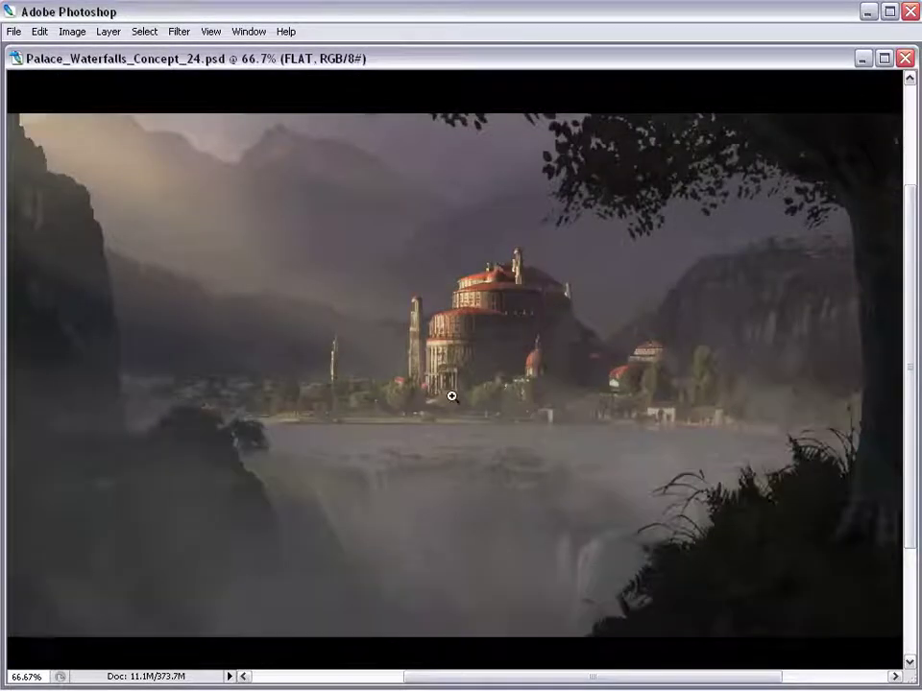
pyautogui.click(450, 395)
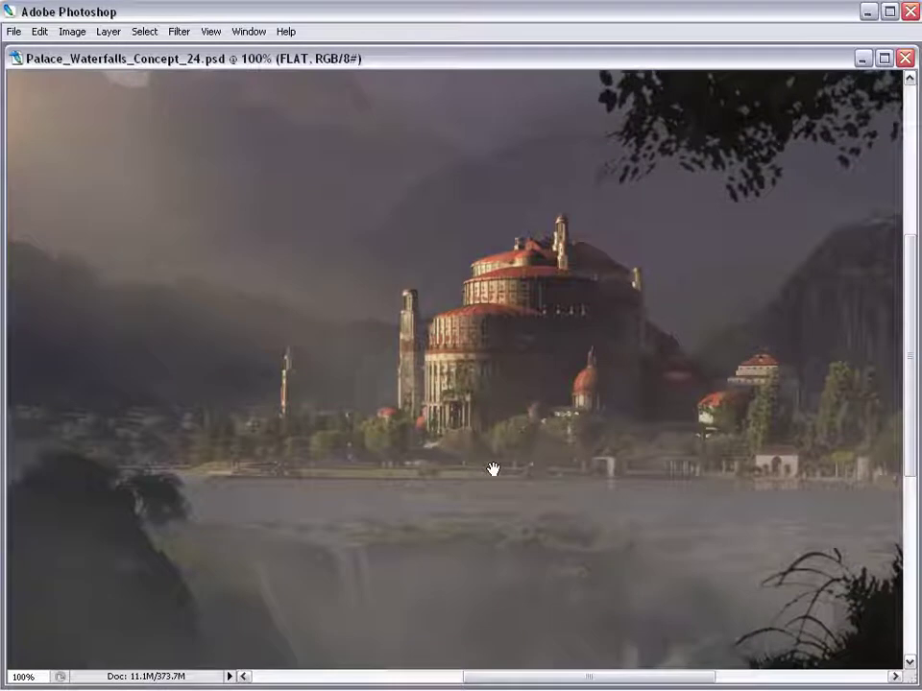
pyautogui.moveTo(665, 546); pyautogui.dragTo(777, 627)
pyautogui.moveTo(479, 558); pyautogui.dragTo(355, 492)
pyautogui.keyDown('alt'); pyautogui.click(413, 396); pyautogui.keyUp('alt')
pyautogui.keyDown('alt'); pyautogui.click(413, 389); pyautogui.keyUp('alt')
pyautogui.moveTo(435, 394); pyautogui.dragTo(465, 436)
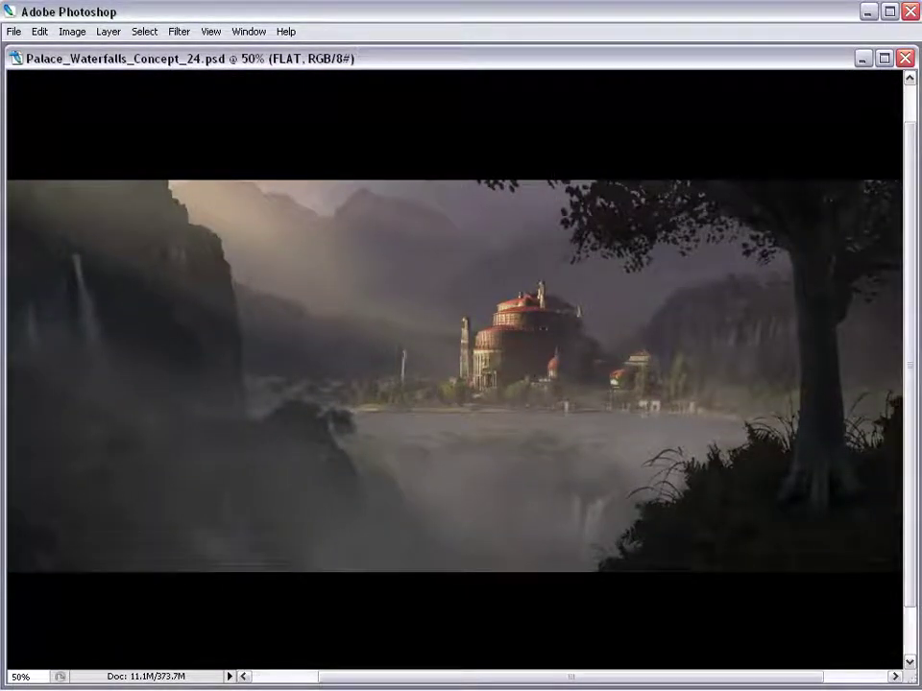